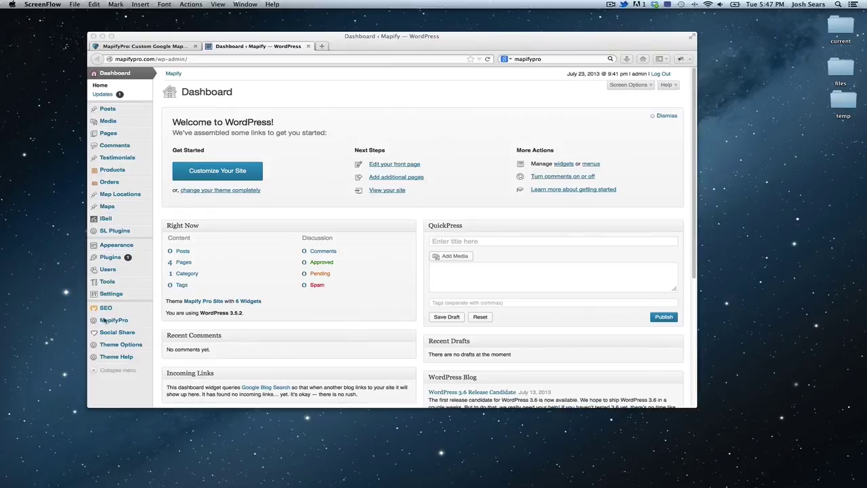
# - Open the list of map locations in the WordPress admin
pyautogui.click(135, 322)
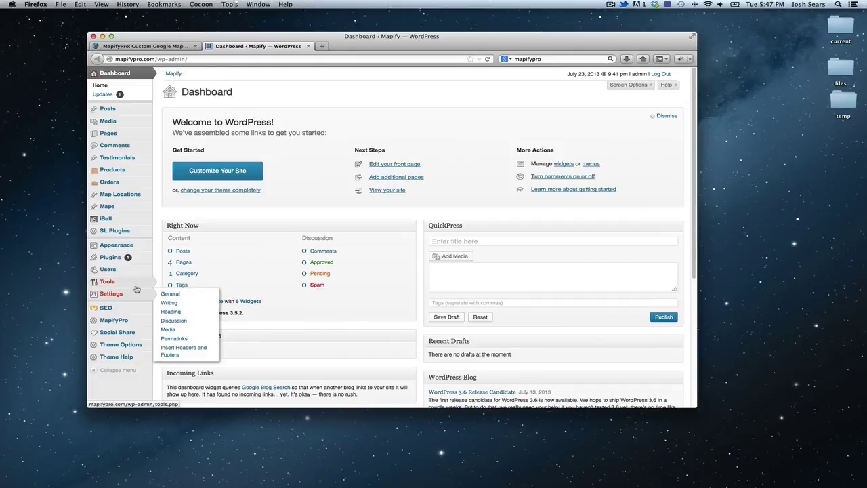
pyautogui.moveTo(133, 193)
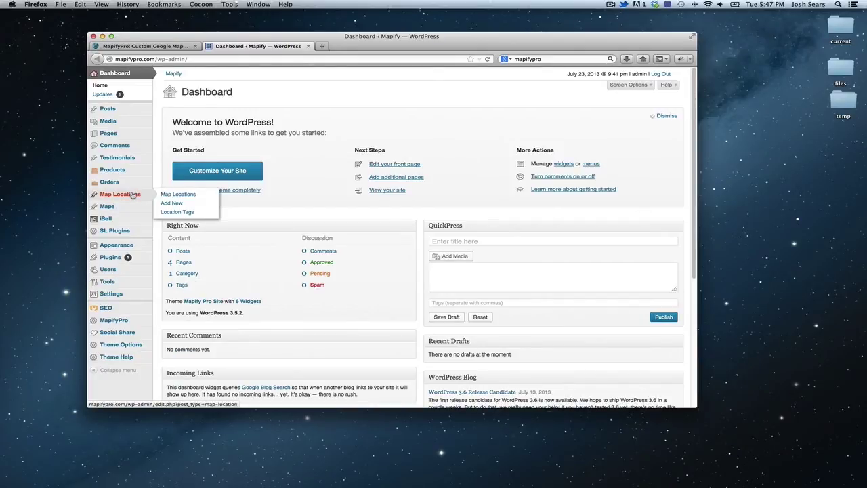
pyautogui.click(133, 194)
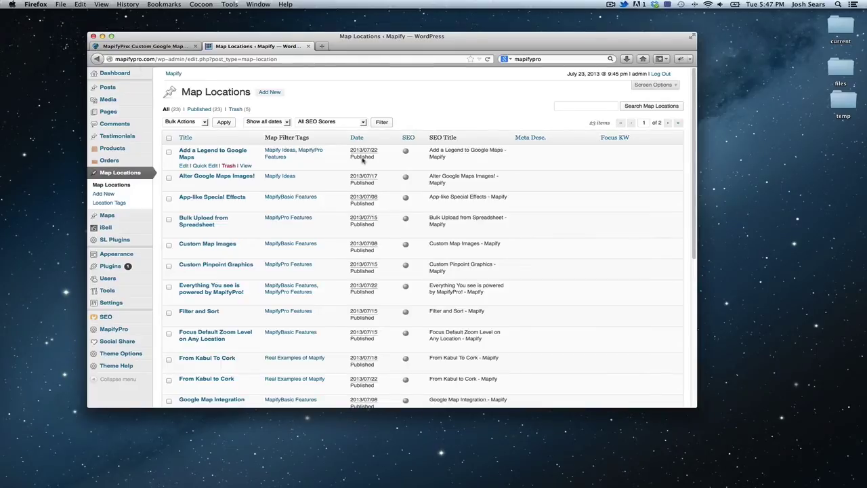
# - Look through the listed map locations and open "Add a Legend to Google Maps" for editing
pyautogui.scroll(-5, 271, 231)
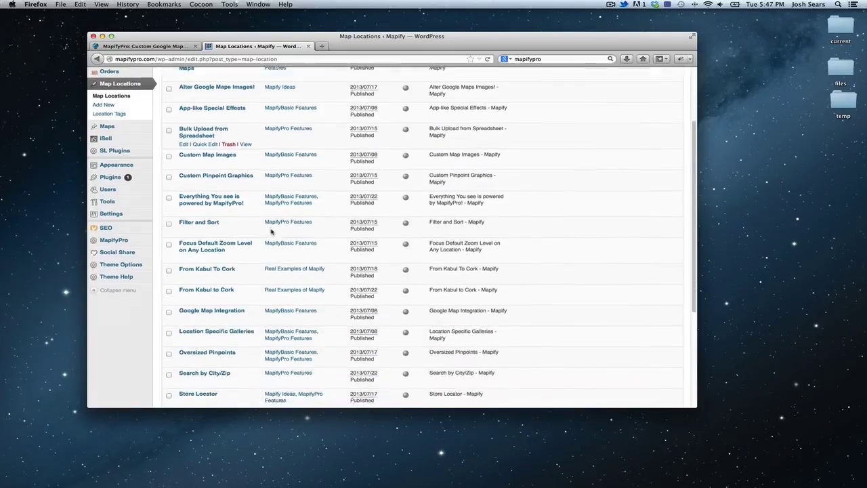
pyautogui.scroll(-1, 271, 231)
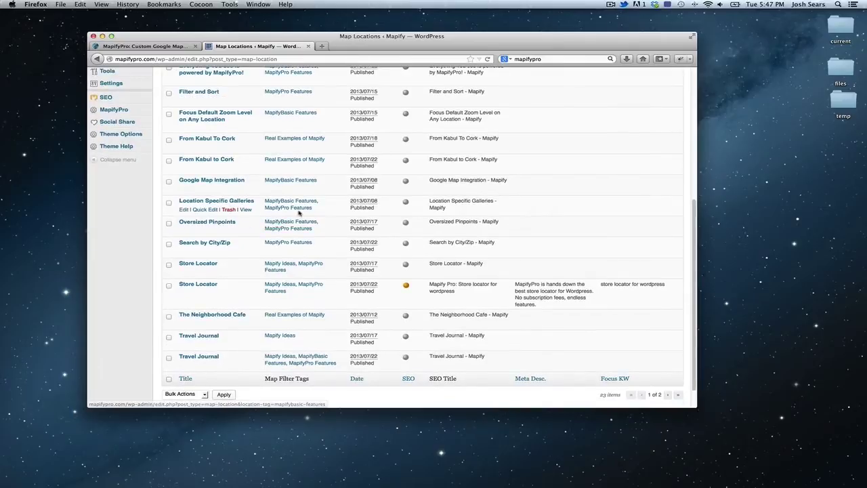
pyautogui.scroll(5, 383, 282)
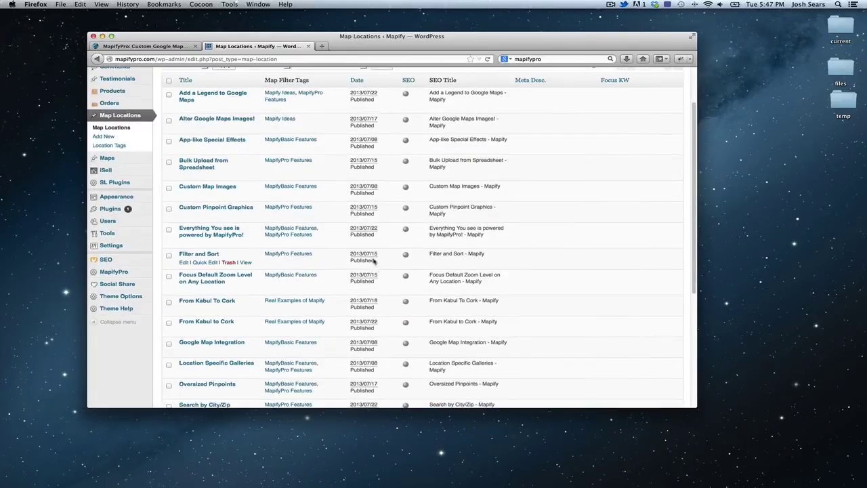
pyautogui.scroll(2, 366, 259)
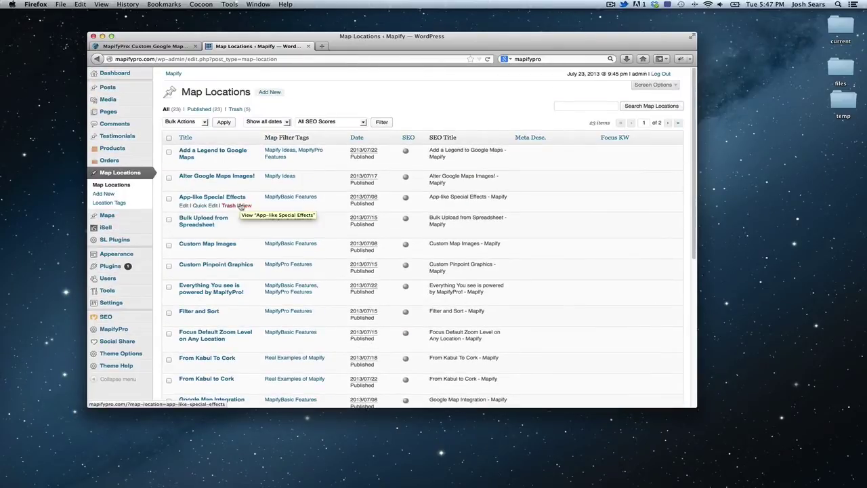
pyautogui.click(221, 154)
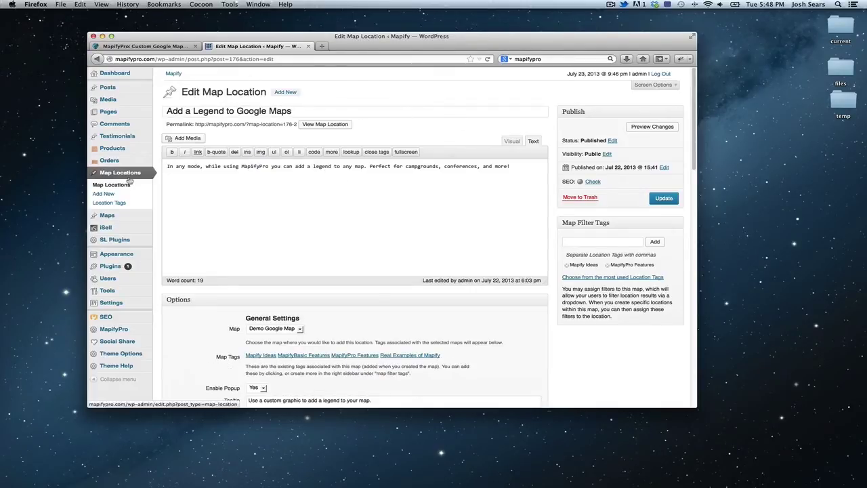
# - Examine the location's title, description, general options, gallery settings, Google Maps placement and image mode settings
pyautogui.moveTo(311, 111); pyautogui.dragTo(163, 113)
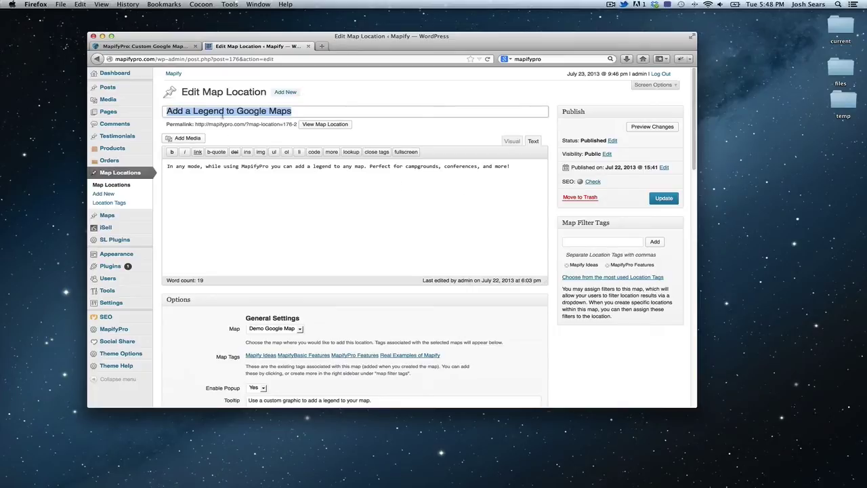
pyautogui.moveTo(513, 166); pyautogui.dragTo(155, 162)
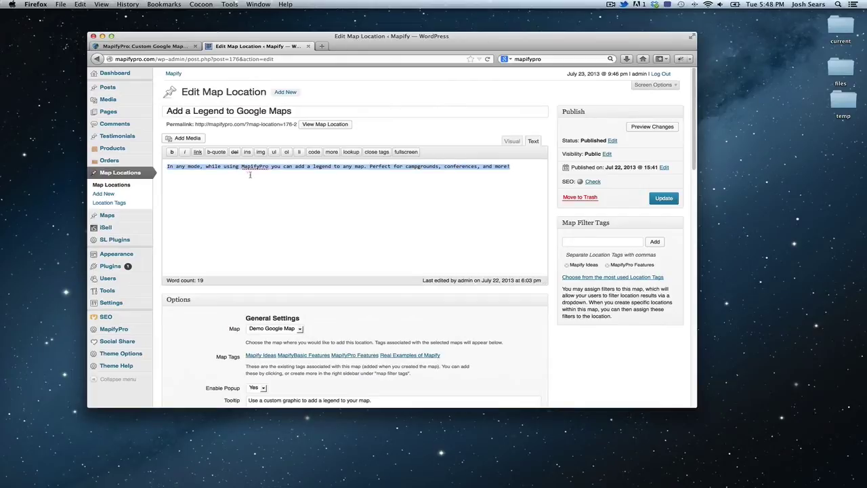
pyautogui.scroll(-5, 311, 193)
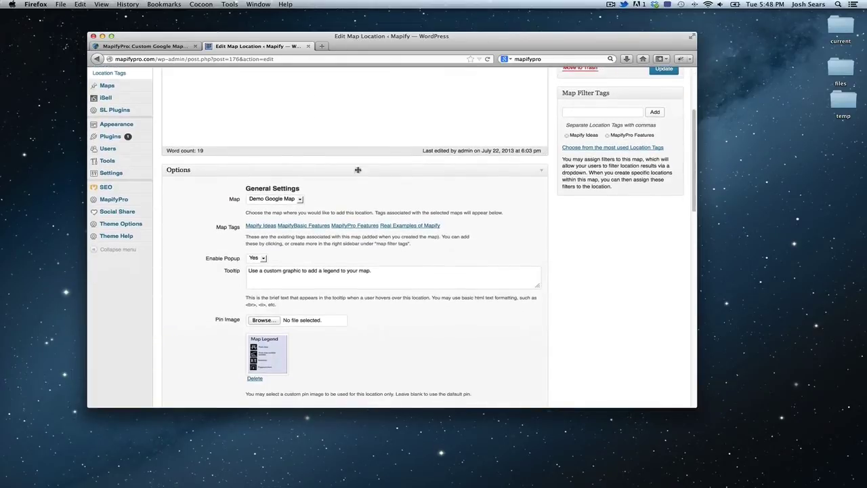
pyautogui.scroll(-3, 325, 237)
pyautogui.scroll(1, 318, 170)
pyautogui.scroll(-2, 325, 269)
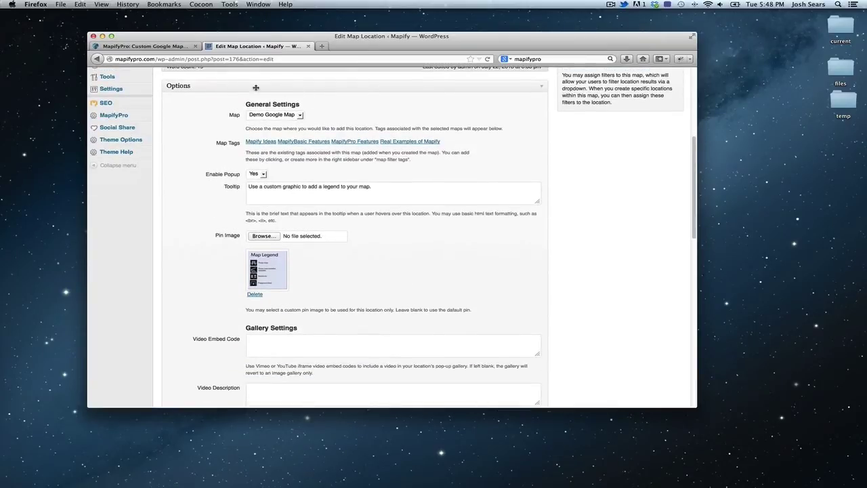
pyautogui.scroll(-8, 257, 154)
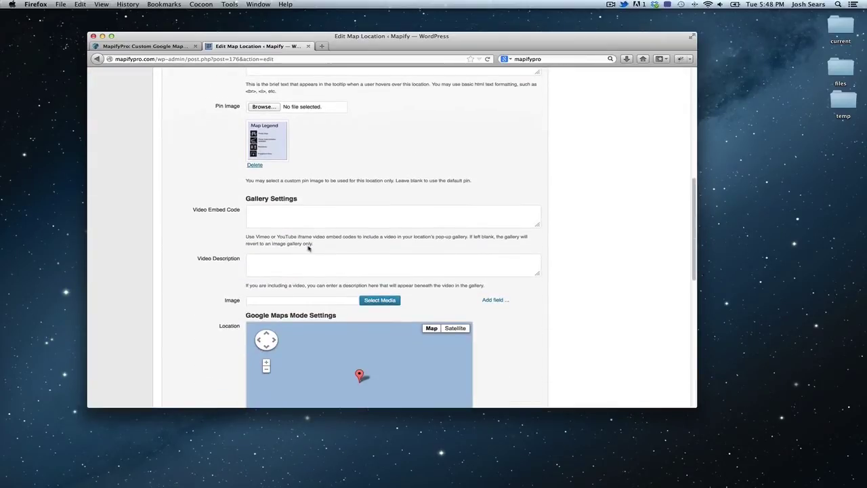
pyautogui.scroll(-2, 339, 249)
pyautogui.scroll(-4, 352, 252)
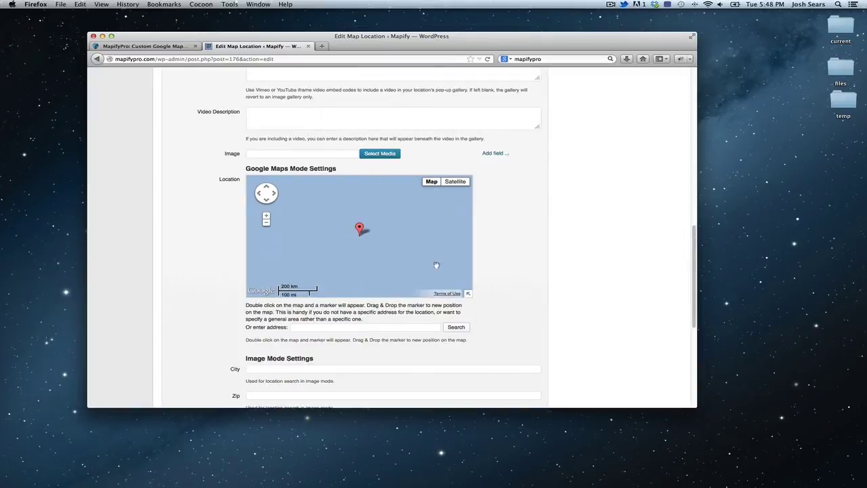
pyautogui.scroll(-1, 422, 280)
pyautogui.scroll(-2, 421, 280)
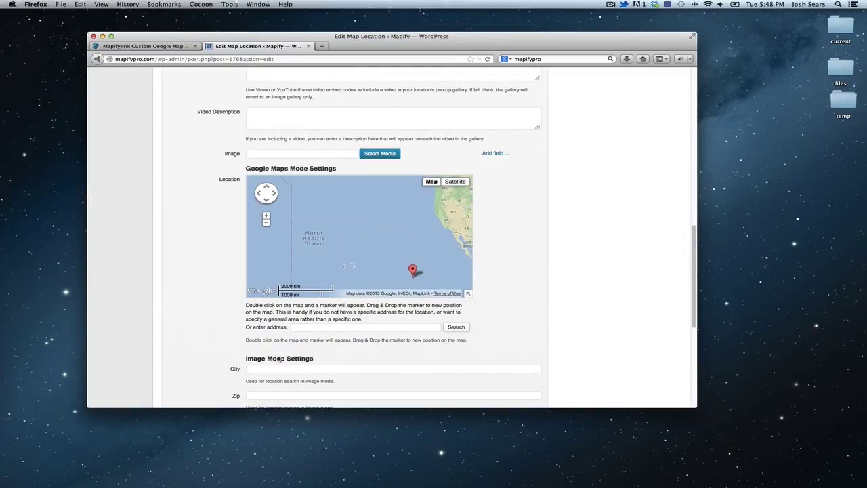
pyautogui.scroll(10, 507, 302)
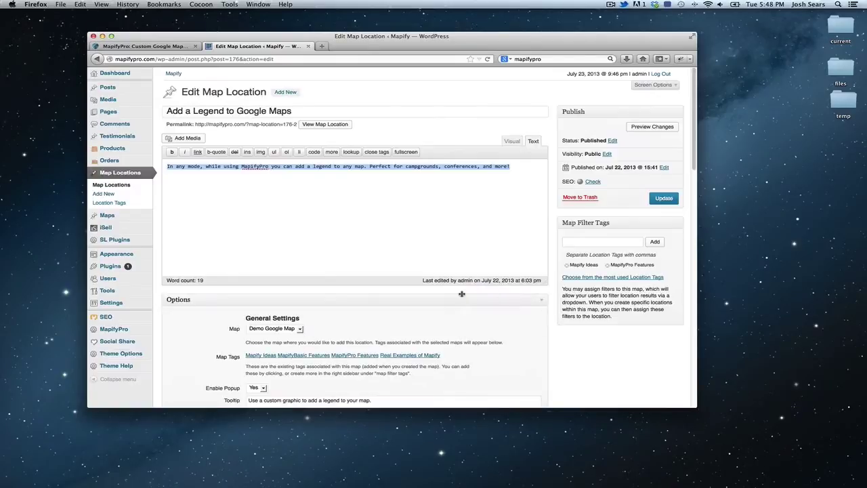
# - Check which maps the location can be assigned to and choose Demo Image Map
pyautogui.scroll(-5, 309, 288)
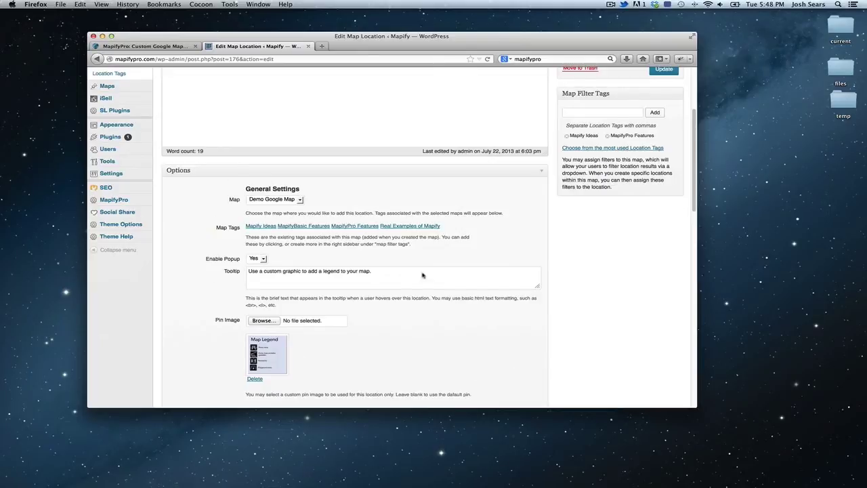
pyautogui.click(296, 201)
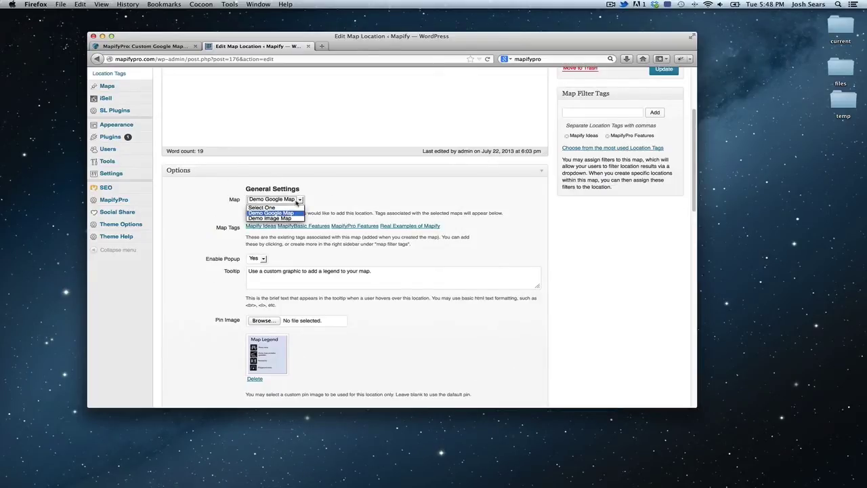
pyautogui.click(296, 201)
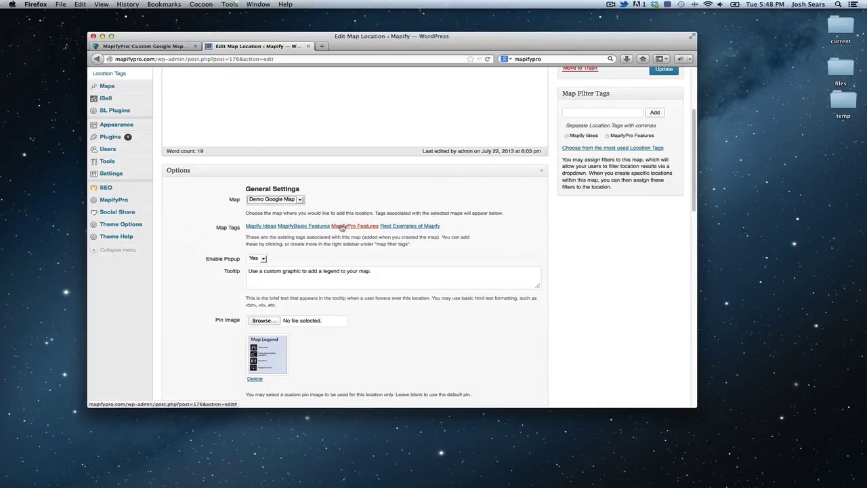
pyautogui.click(301, 200)
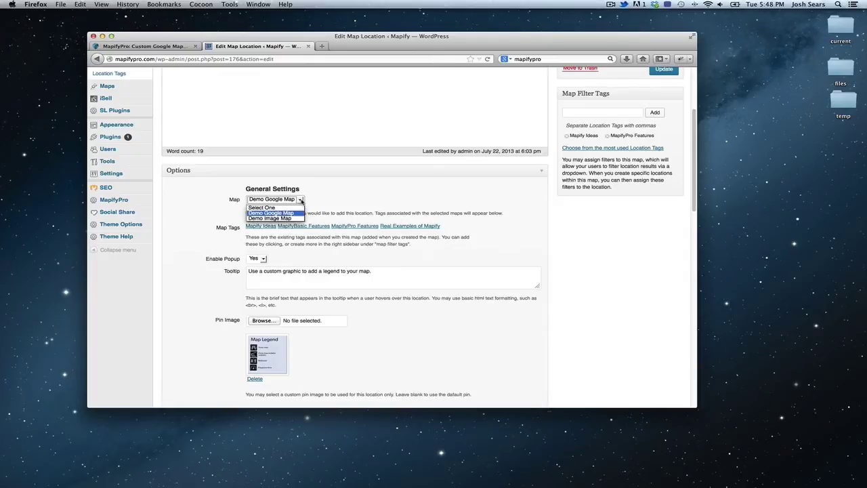
pyautogui.click(344, 197)
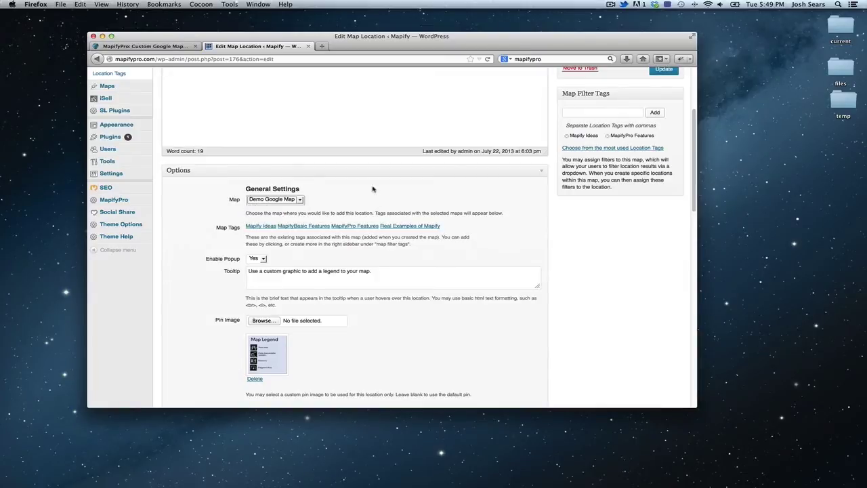
pyautogui.click(302, 199)
pyautogui.click(277, 218)
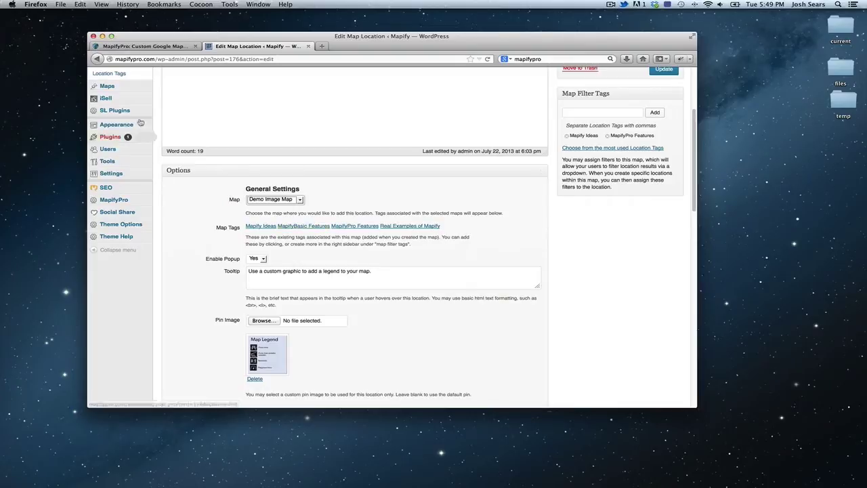
# - Open the Mapify site's front page in a new browser tab from the location's edit page
pyautogui.scroll(5, 190, 122)
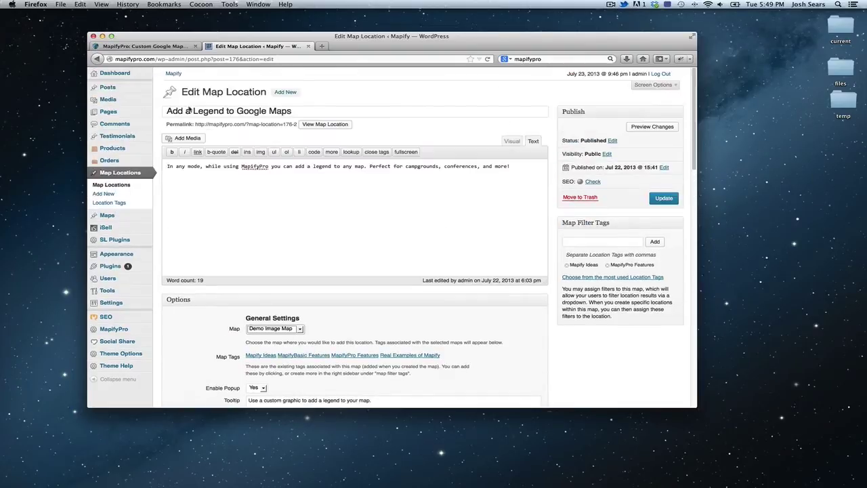
pyautogui.rightClick(174, 74)
pyautogui.click(217, 80)
# - Assign the location to Demo Google Map in its General Settings
pyautogui.scroll(-4, 331, 255)
pyautogui.click(284, 212)
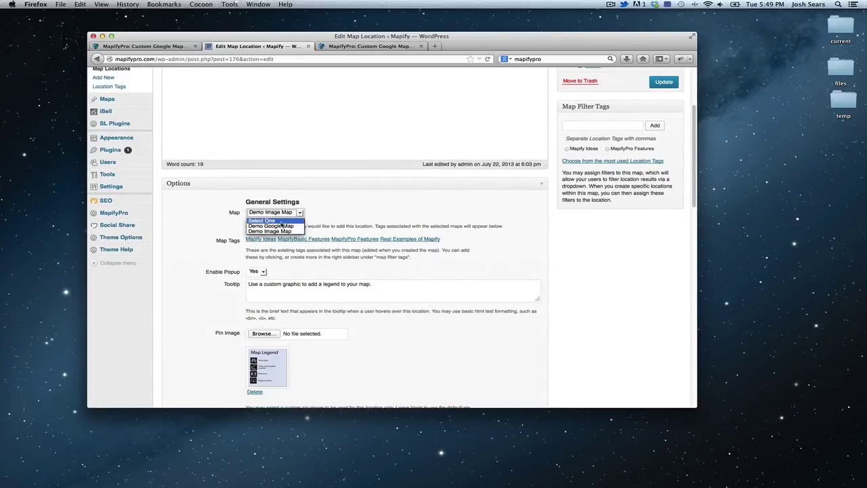
pyautogui.click(282, 226)
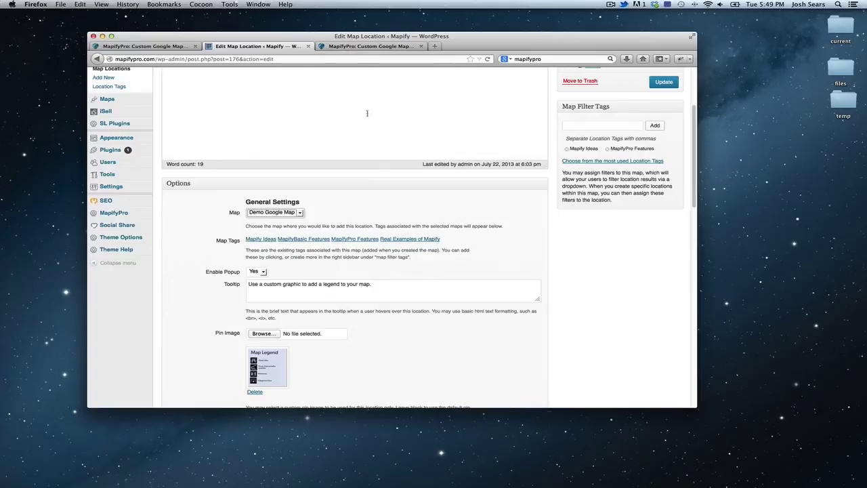
# - On the Mapify site, show the demo map in Google mode and read the map legend's popup description
pyautogui.scroll(4, 383, 142)
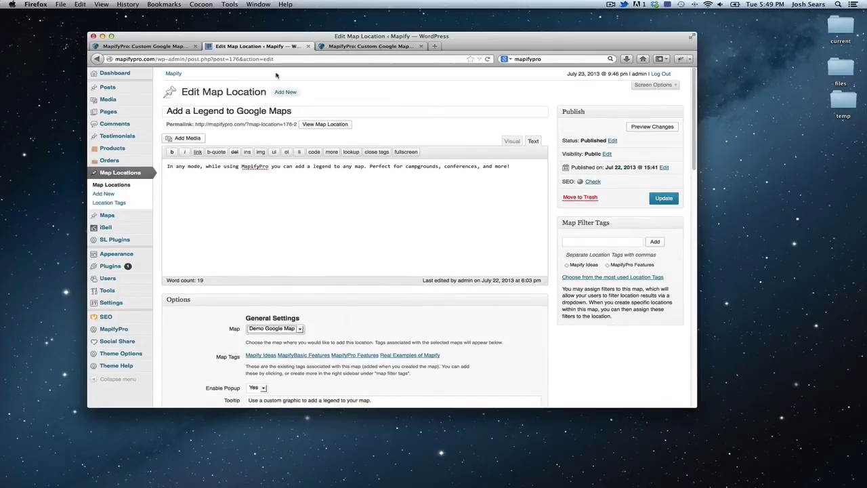
pyautogui.click(367, 46)
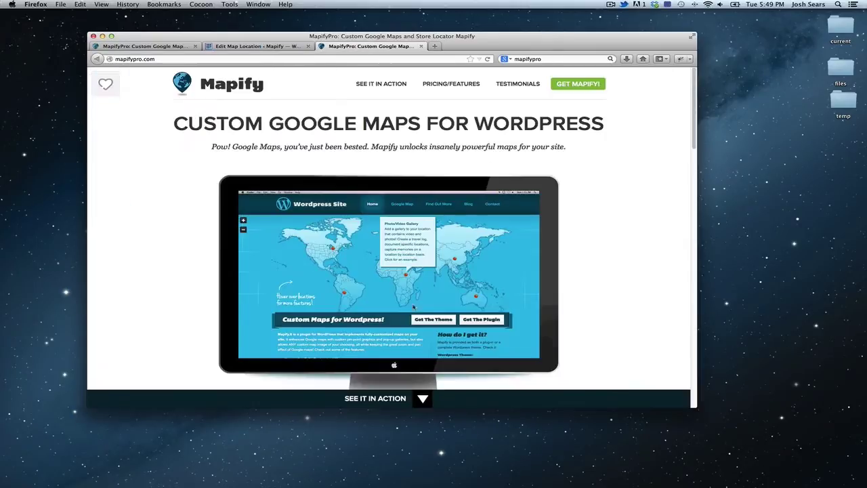
pyautogui.click(419, 400)
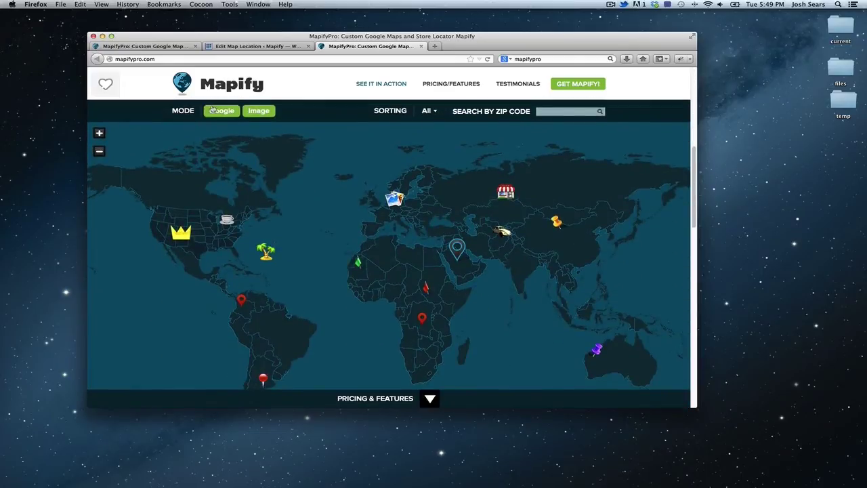
pyautogui.click(218, 111)
pyautogui.moveTo(245, 329)
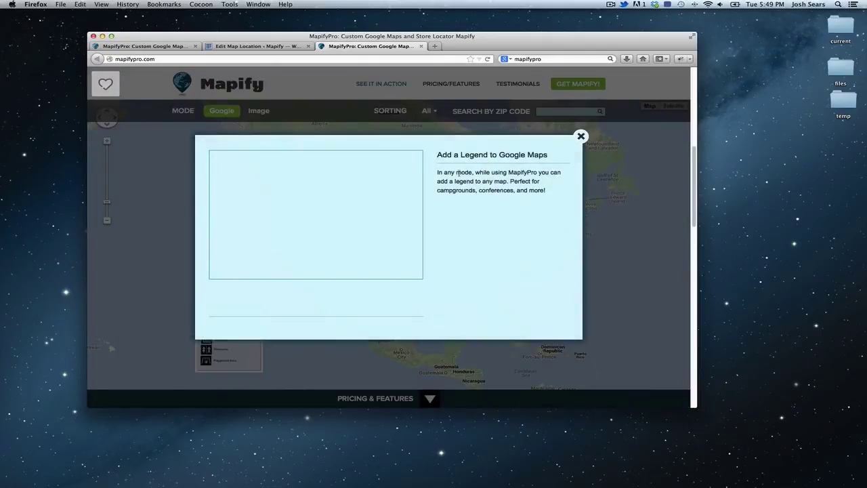
pyautogui.moveTo(516, 191); pyautogui.dragTo(546, 191)
# - Compare the popup's title and text with the location's edit page, and close the popup on the site
pyautogui.click(261, 47)
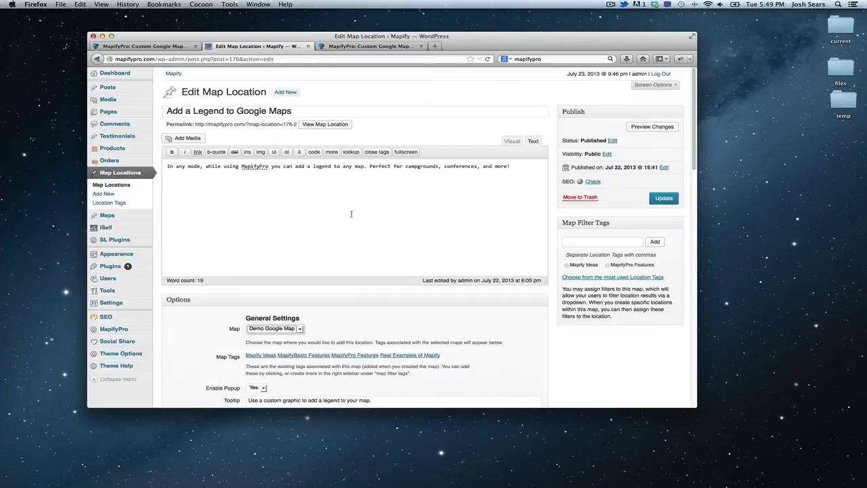
pyautogui.click(358, 47)
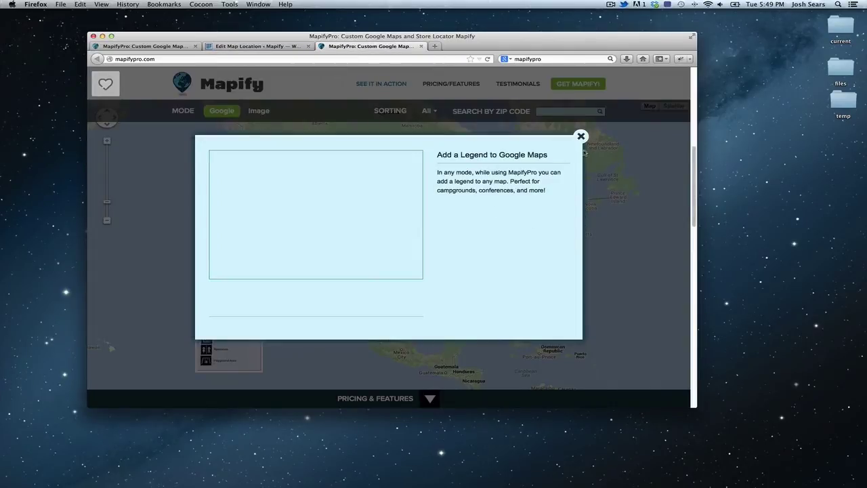
pyautogui.click(261, 47)
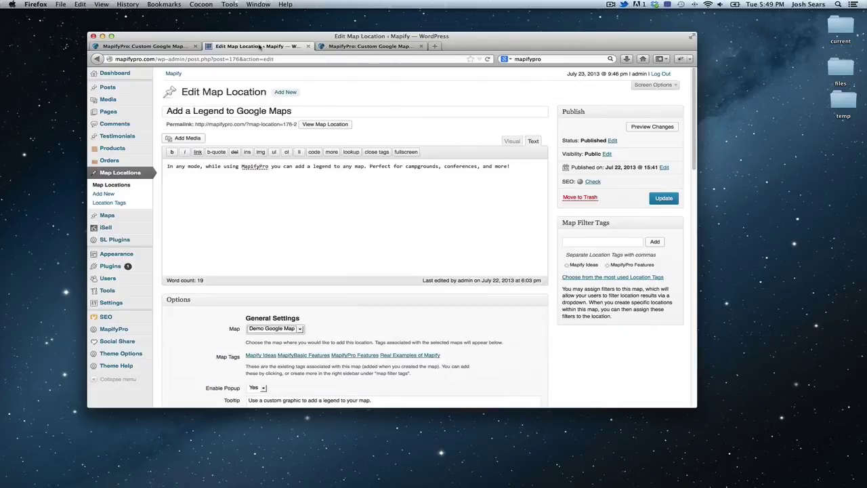
pyautogui.click(342, 47)
pyautogui.click(580, 137)
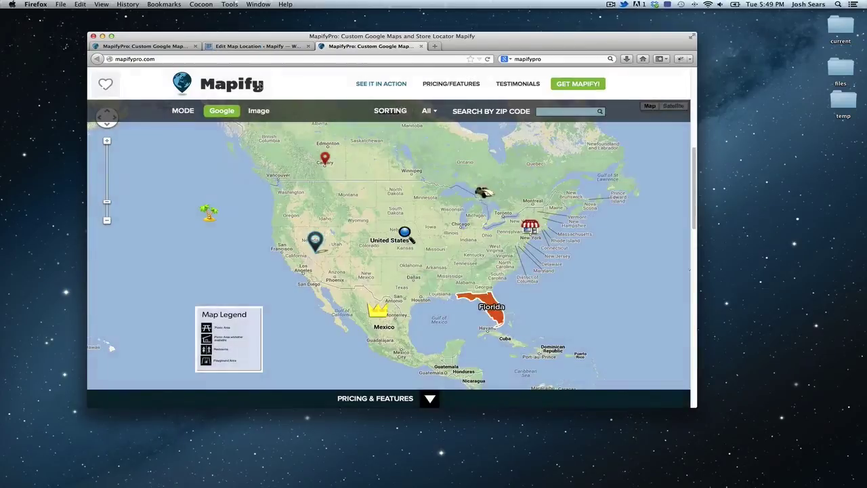
# - Return to the location's edit page and examine the Enable Popup, Tooltip and Pin Image options
pyautogui.click(248, 47)
pyautogui.scroll(-5, 379, 269)
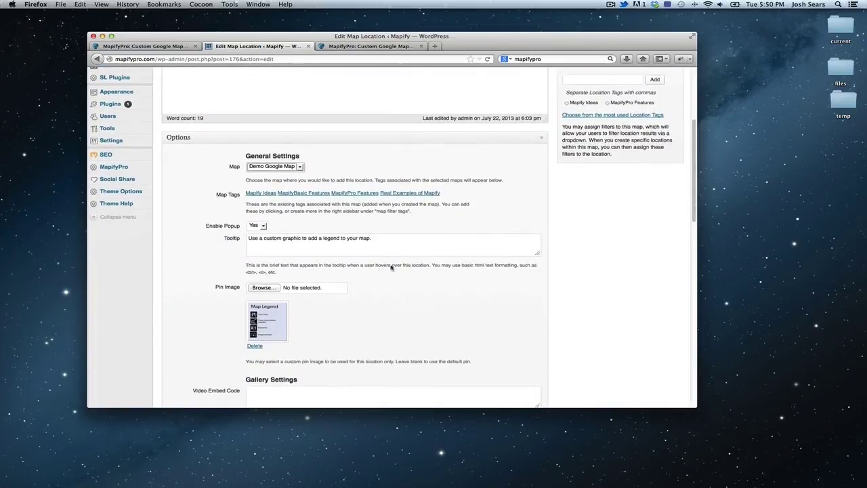
pyautogui.scroll(-2, 365, 196)
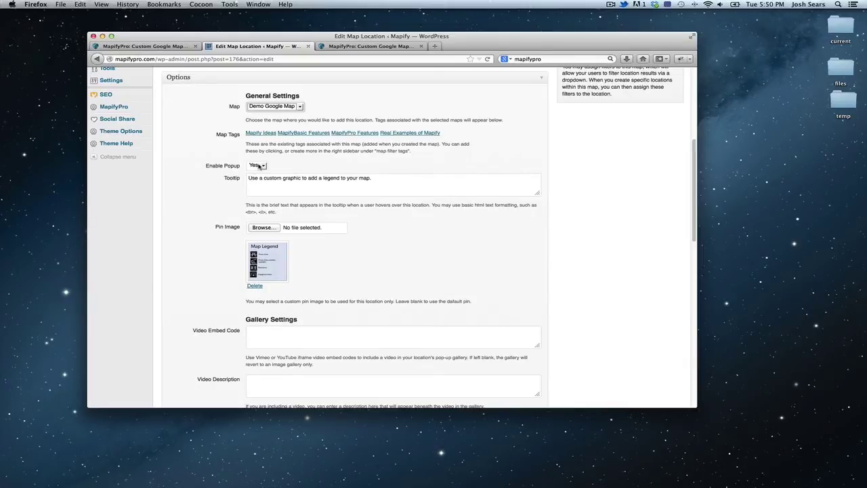
# - Compare the location's Tooltip text on the edit page with the tooltips that pins show on the site's demo map
pyautogui.click(351, 46)
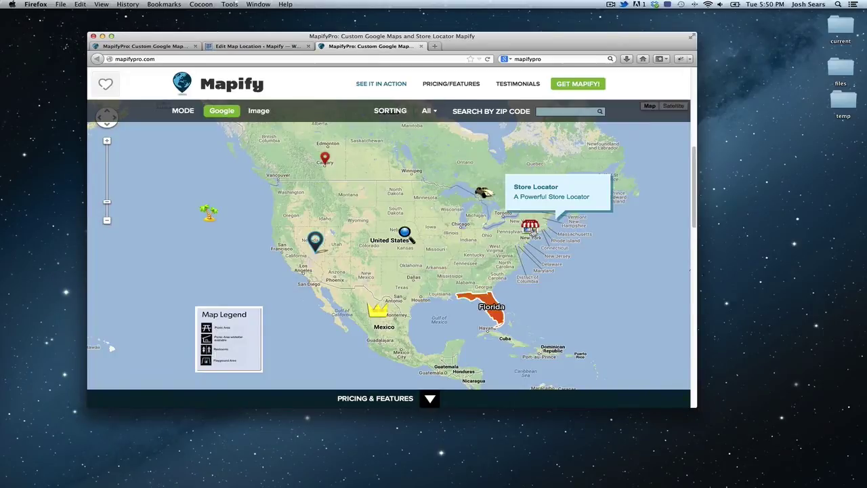
pyautogui.click(259, 46)
pyautogui.scroll(-2, 406, 188)
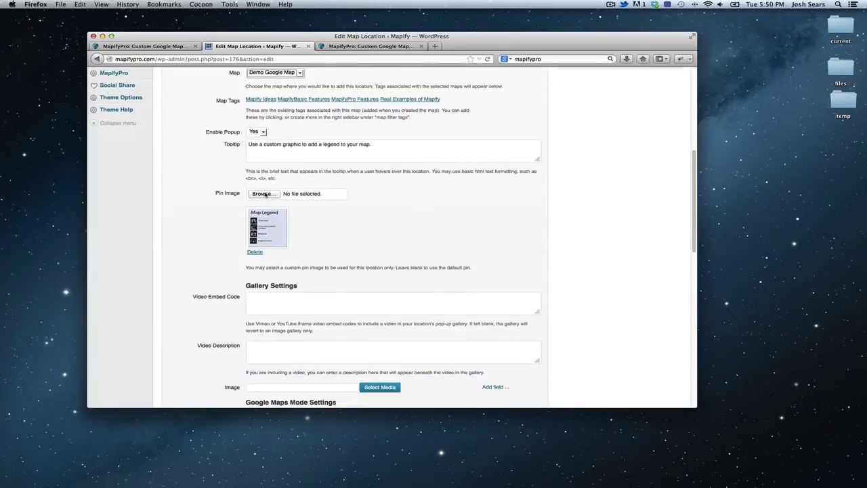
pyautogui.moveTo(259, 143); pyautogui.dragTo(384, 144)
pyautogui.click(366, 46)
pyautogui.moveTo(513, 224)
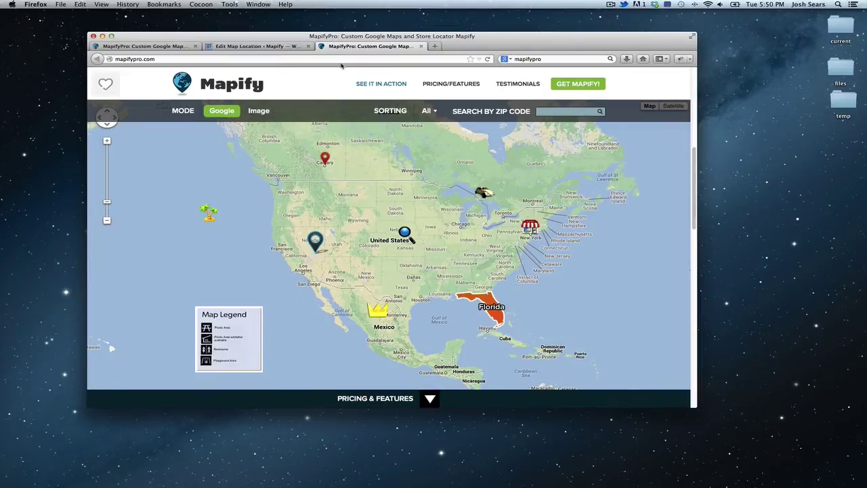
# - Compare the location's Pin Image with the custom pins on the demo map, such as the map legend and the Florida shape
pyautogui.click(274, 46)
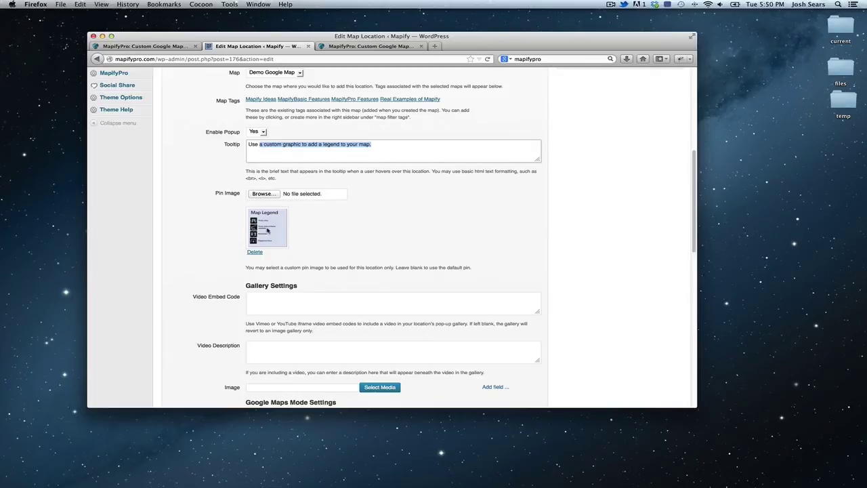
pyautogui.click(342, 46)
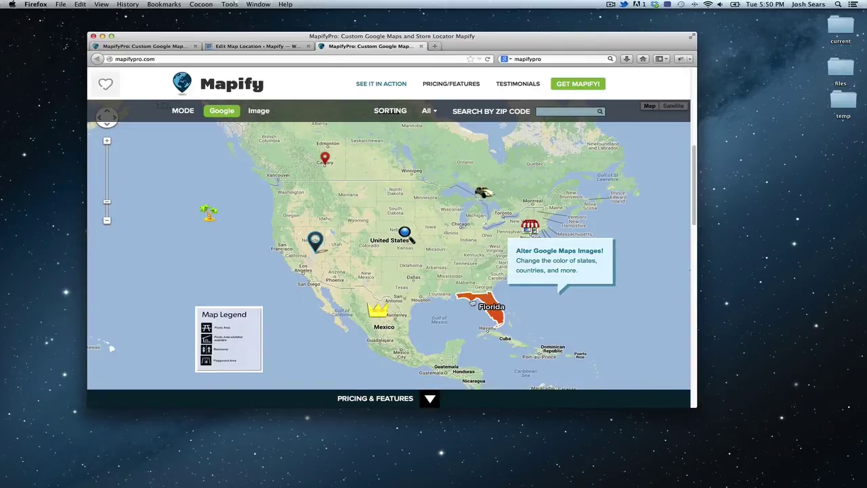
pyautogui.moveTo(246, 321)
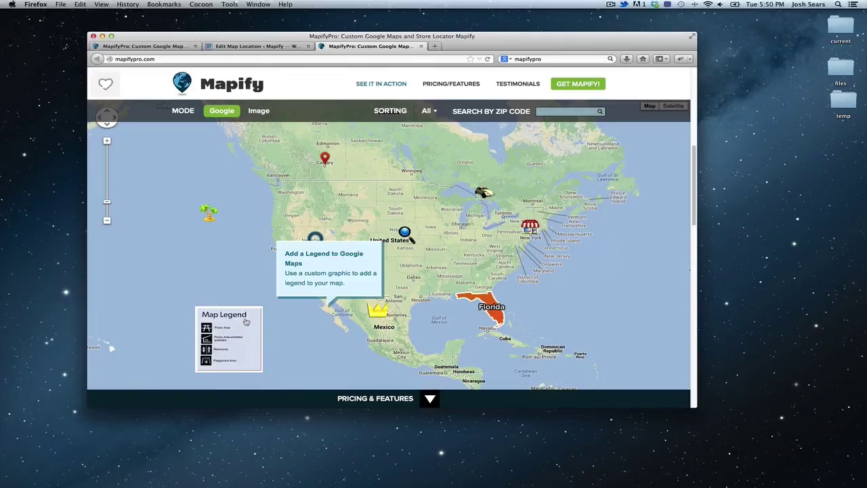
pyautogui.moveTo(475, 308)
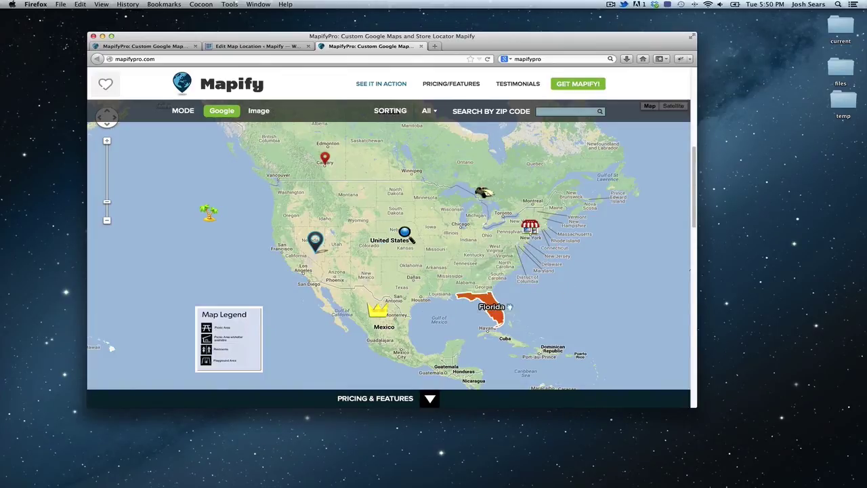
pyautogui.moveTo(504, 308)
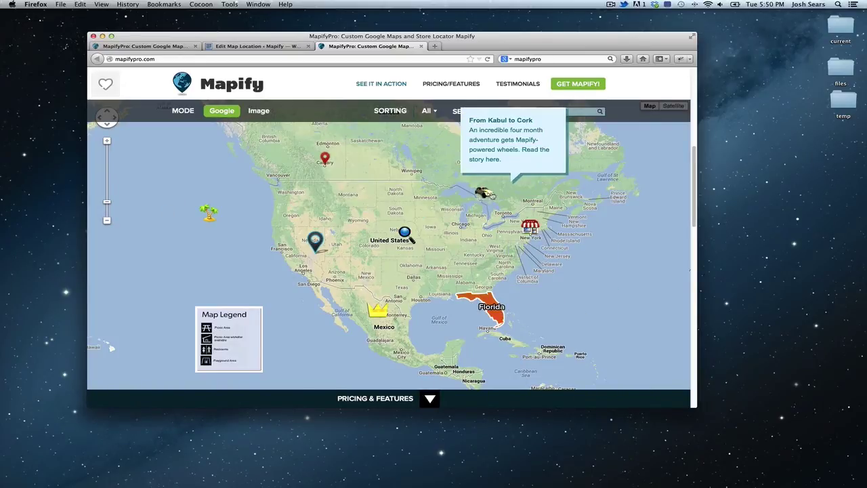
pyautogui.moveTo(327, 163)
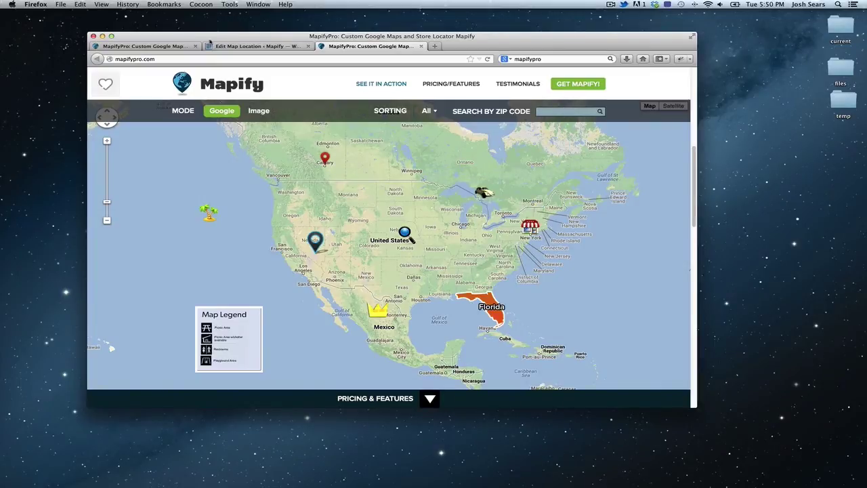
# - Compare the Video Embed Code and Video Description fields in Gallery Settings with the gallery area of the legend's popup on the site
pyautogui.click(271, 45)
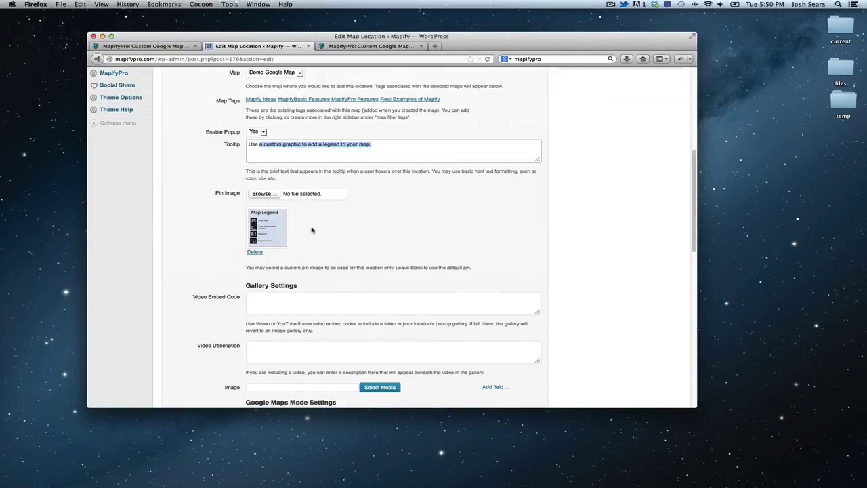
pyautogui.scroll(-5, 312, 230)
pyautogui.click(276, 208)
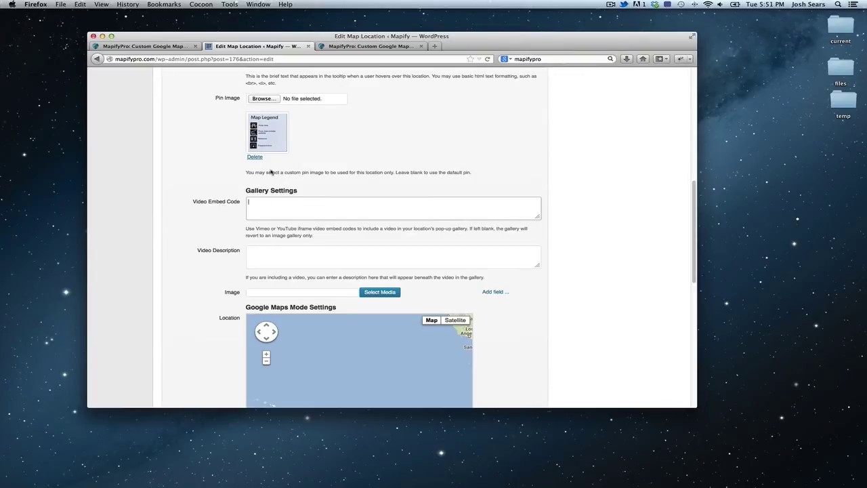
pyautogui.click(371, 46)
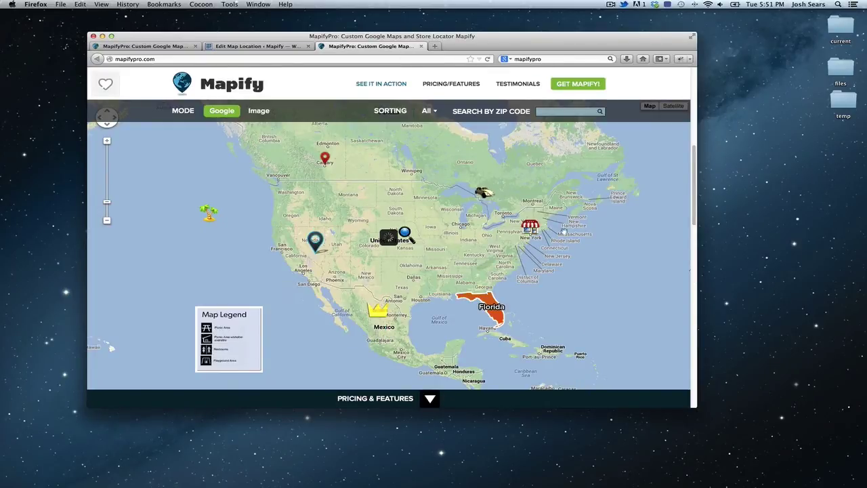
pyautogui.click(389, 237)
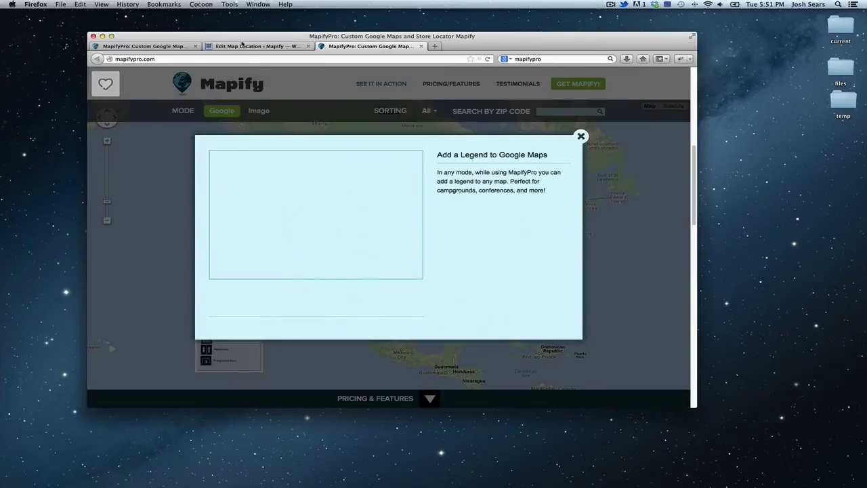
pyautogui.click(263, 47)
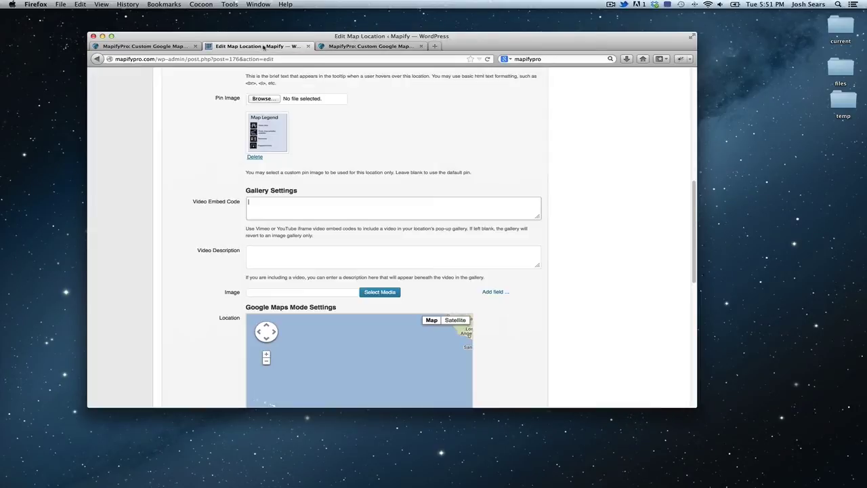
pyautogui.click(288, 254)
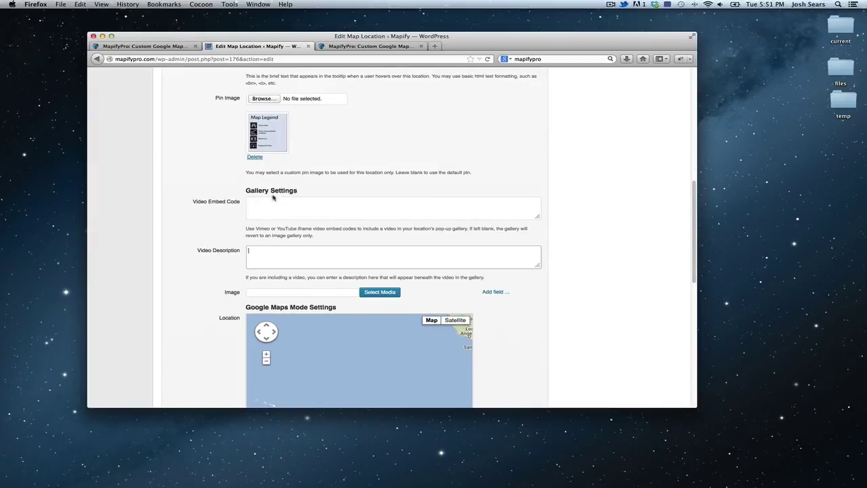
pyautogui.click(351, 47)
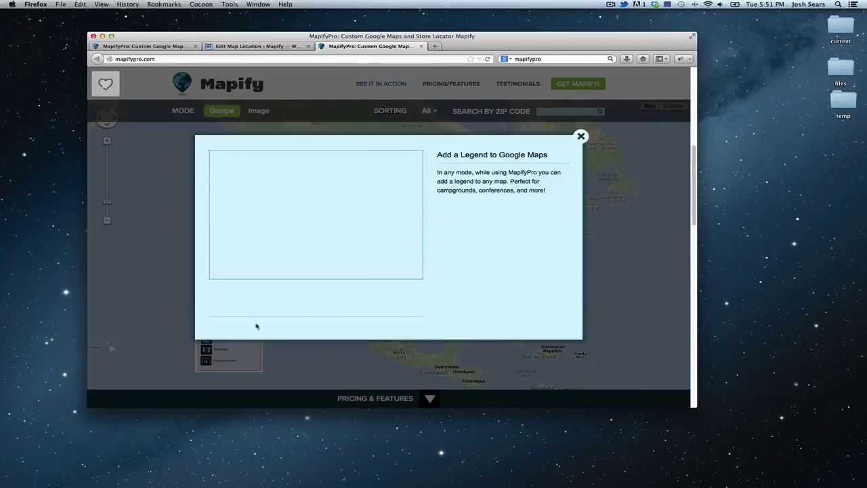
# - Return to the location's edit page and examine the Image field in Gallery Settings
pyautogui.click(240, 46)
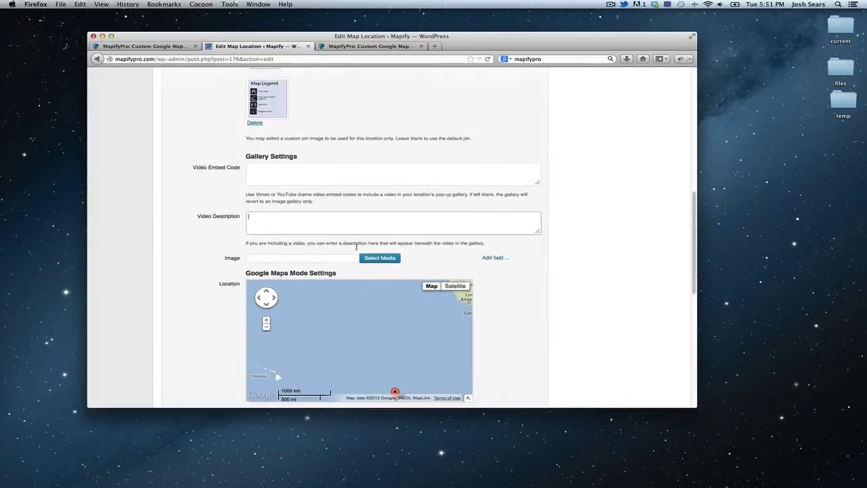
pyautogui.scroll(-3, 355, 248)
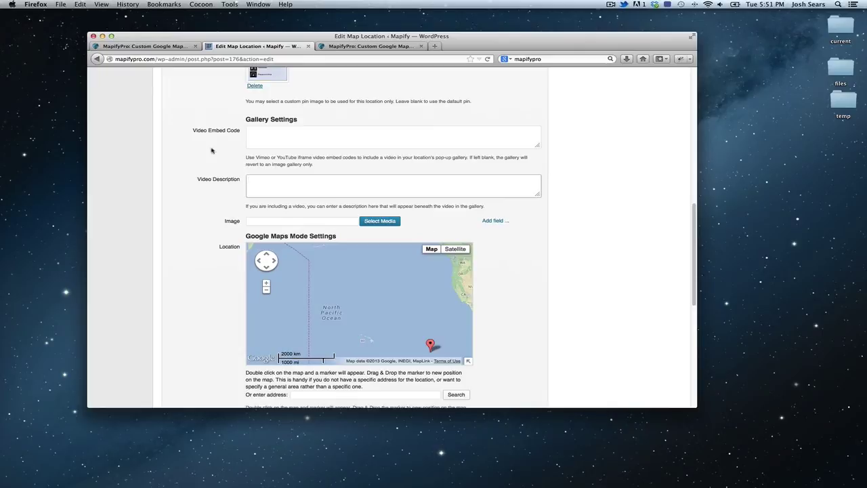
pyautogui.click(276, 224)
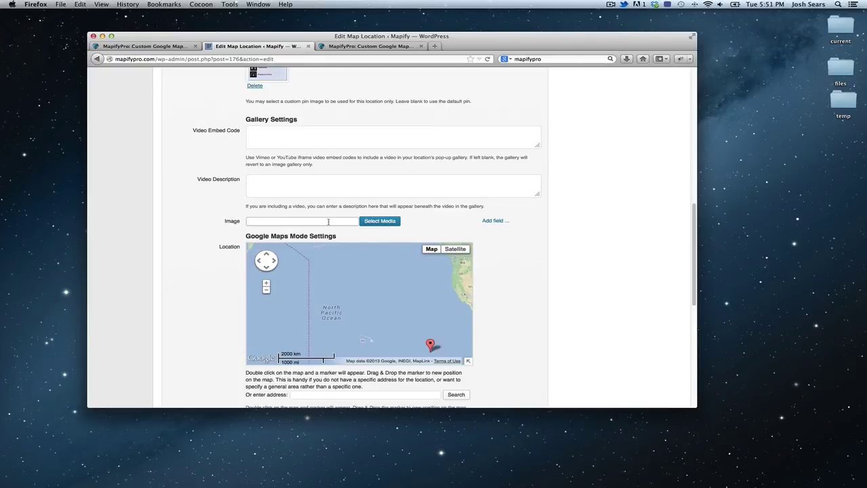
# - Replace the legend popup on the site with the Location Specific Galleries popup from the demo map's Image mode, and compare it with Gallery Settings
pyautogui.click(373, 47)
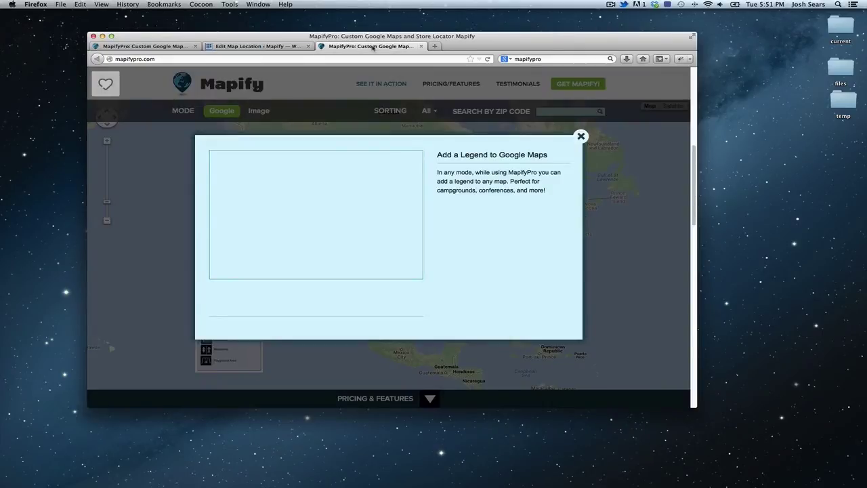
pyautogui.click(580, 137)
pyautogui.click(258, 111)
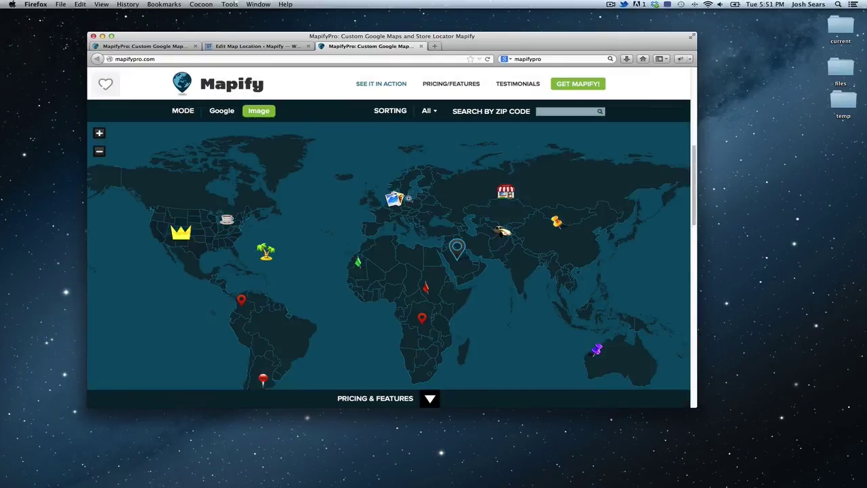
pyautogui.scroll(1, 393, 206)
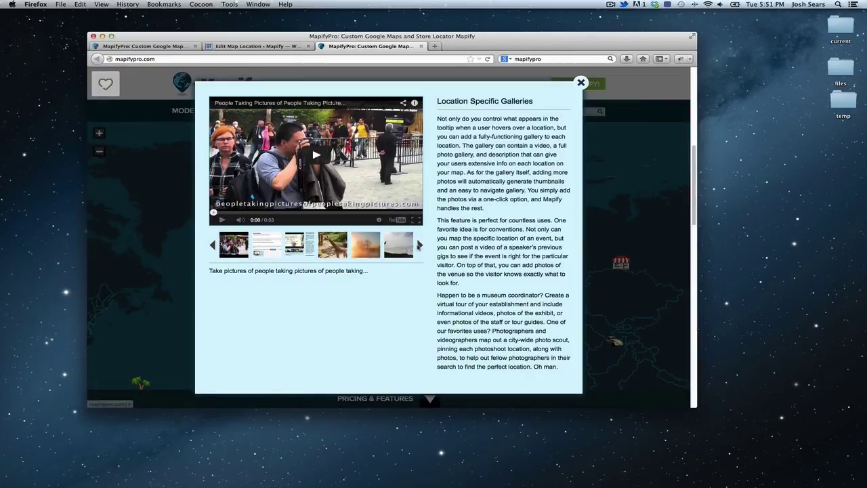
pyautogui.click(263, 46)
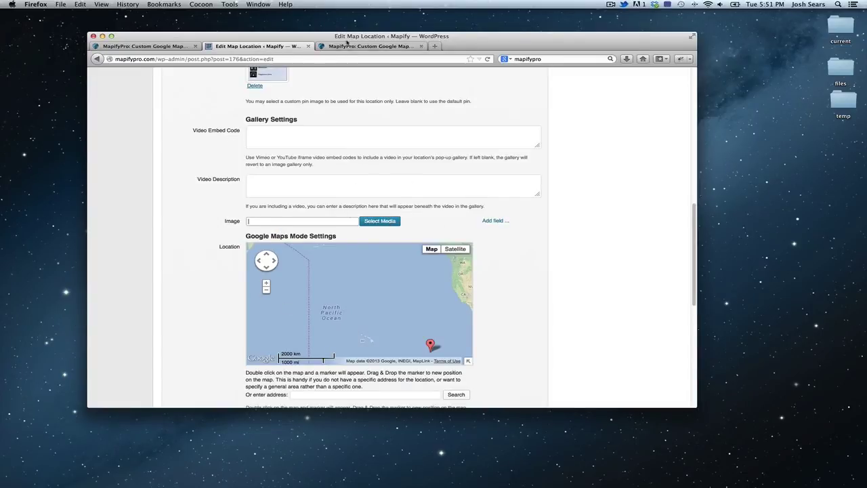
pyautogui.click(329, 46)
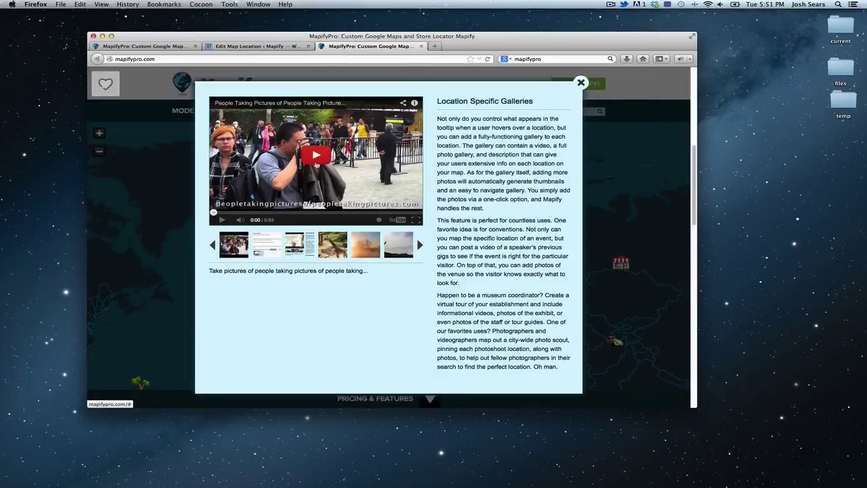
# - Browse the photos and thumbnails in the Location Specific Galleries popup, and highlight its description text
pyautogui.click(268, 248)
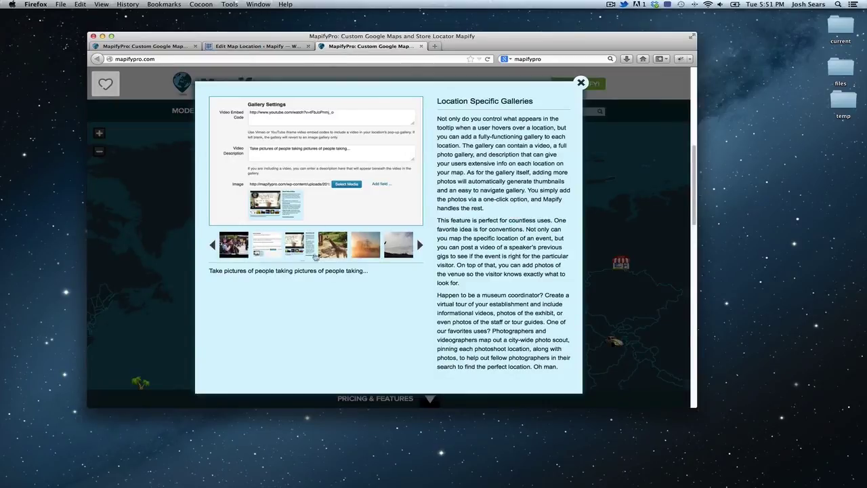
pyautogui.click(335, 247)
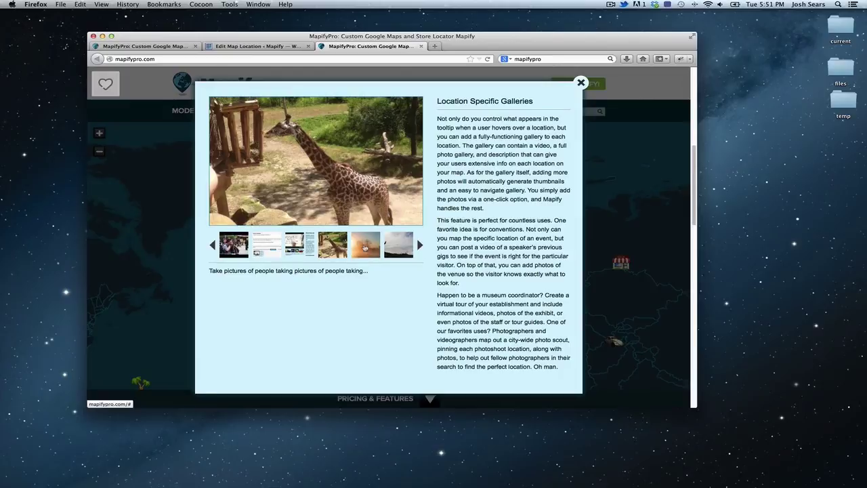
pyautogui.click(364, 247)
pyautogui.click(405, 245)
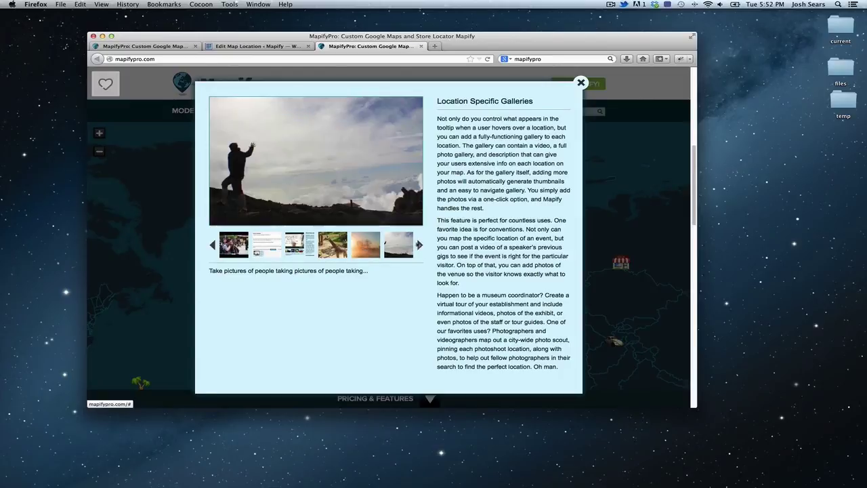
pyautogui.click(418, 245)
pyautogui.click(419, 246)
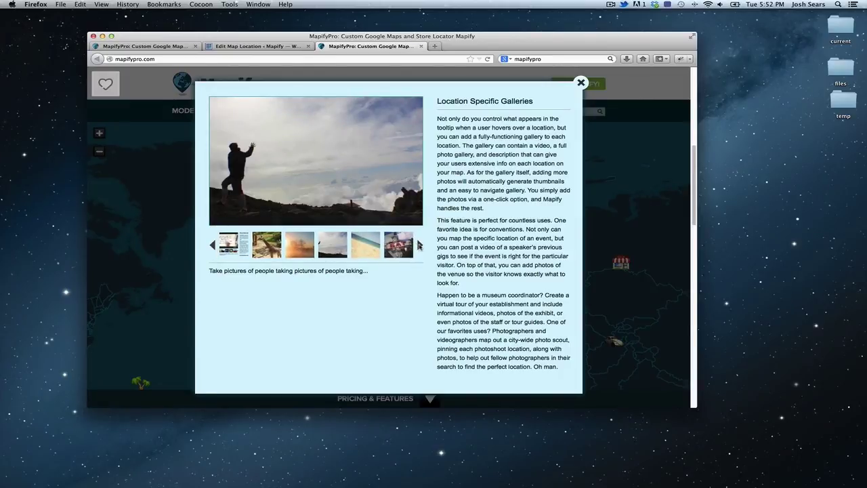
pyautogui.click(418, 246)
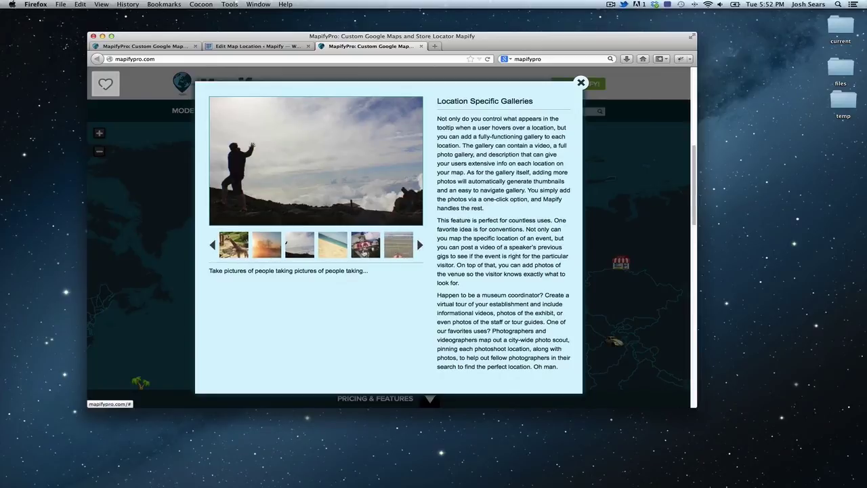
pyautogui.click(366, 248)
pyautogui.click(398, 248)
pyautogui.click(326, 244)
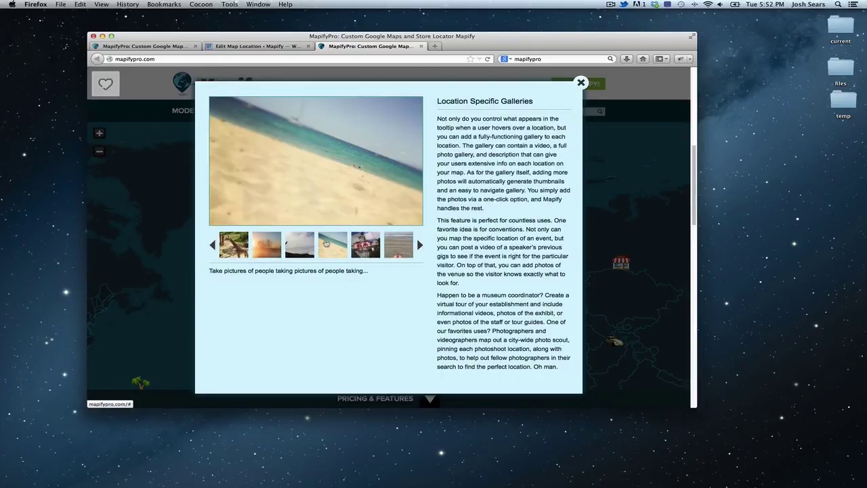
pyautogui.moveTo(558, 366); pyautogui.dragTo(437, 102)
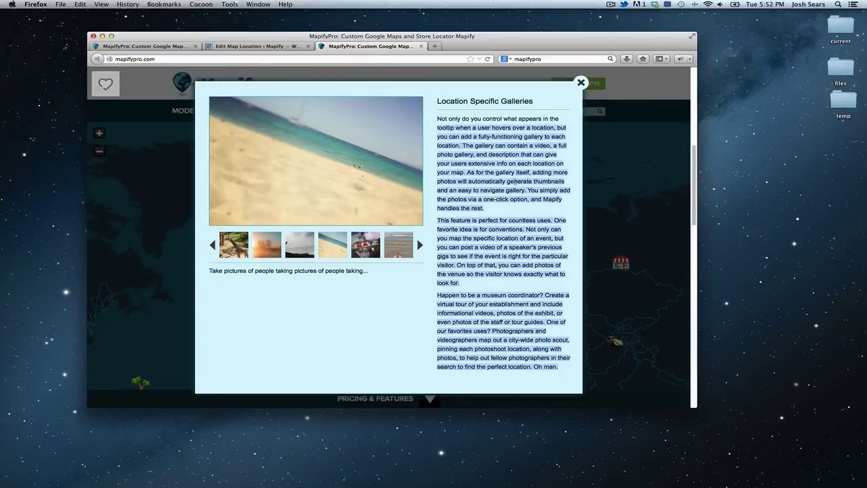
# - Leave the legend location's edit page for the Map Locations list in WordPress, checking the gallery popup's title on the site
pyautogui.click(278, 46)
pyautogui.scroll(10, 413, 166)
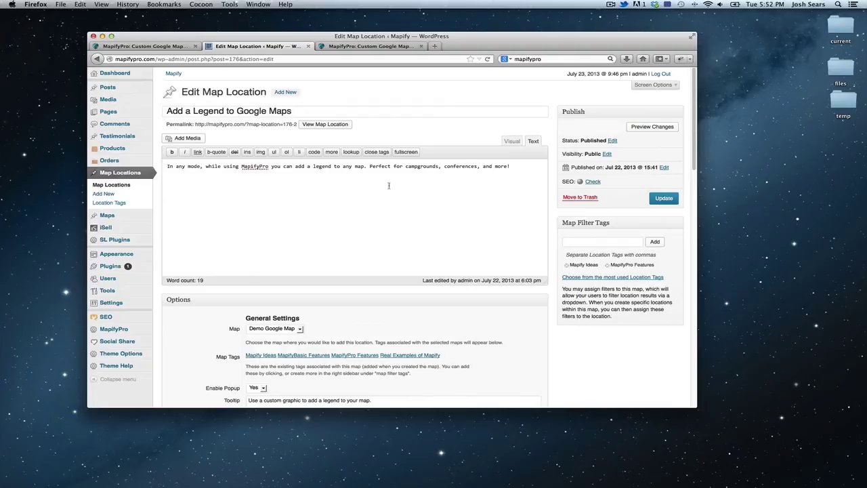
pyautogui.press('super+r')
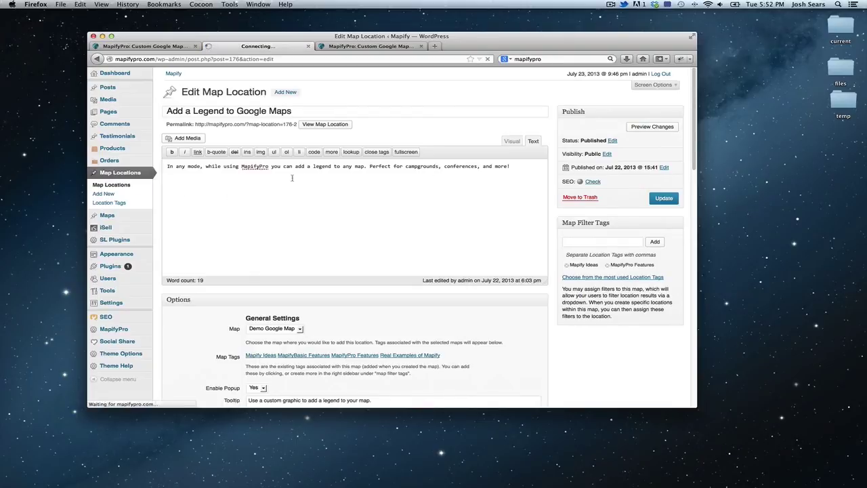
pyautogui.click(371, 46)
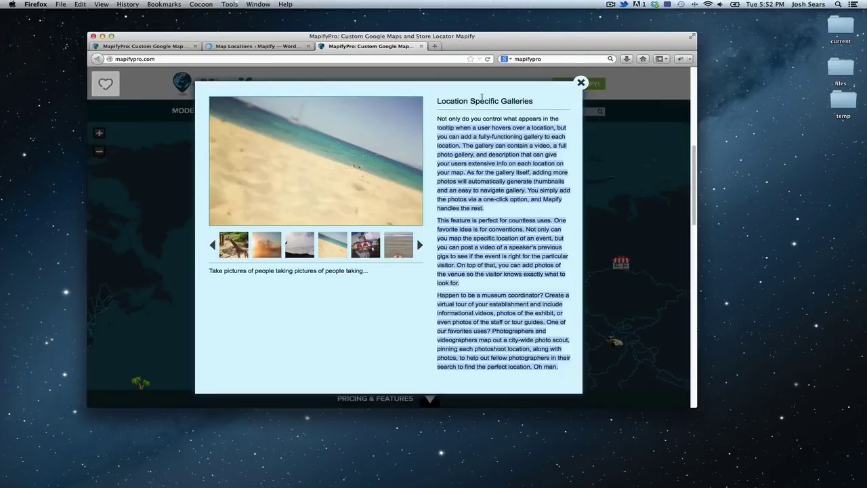
pyautogui.click(220, 47)
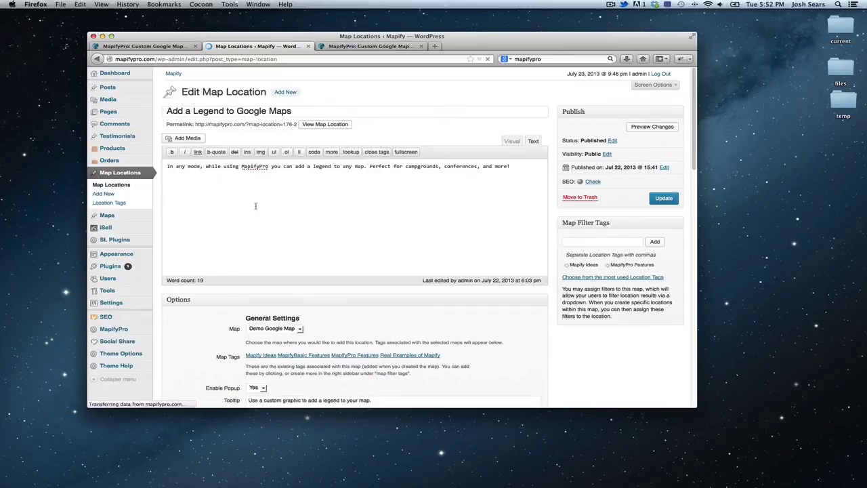
# - Open the Location Specific Galleries location for editing from the Map Locations list, checking its popup on the site
pyautogui.scroll(-3, 284, 278)
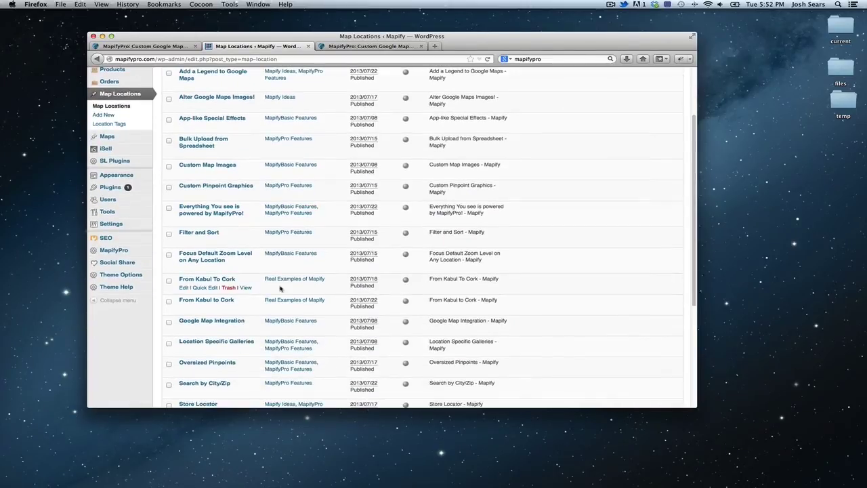
pyautogui.click(238, 342)
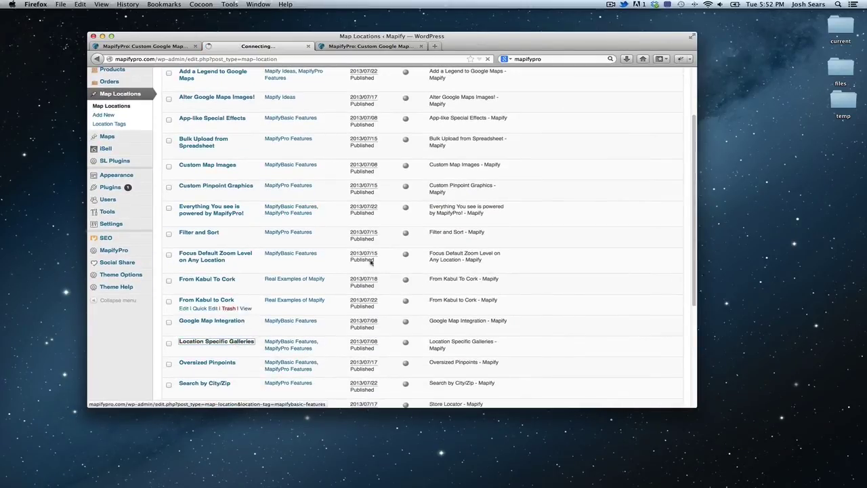
pyautogui.click(359, 46)
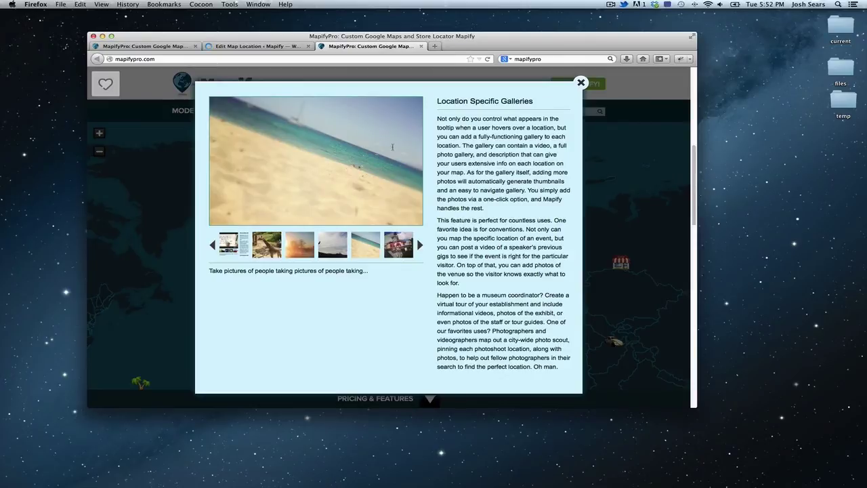
pyautogui.click(262, 47)
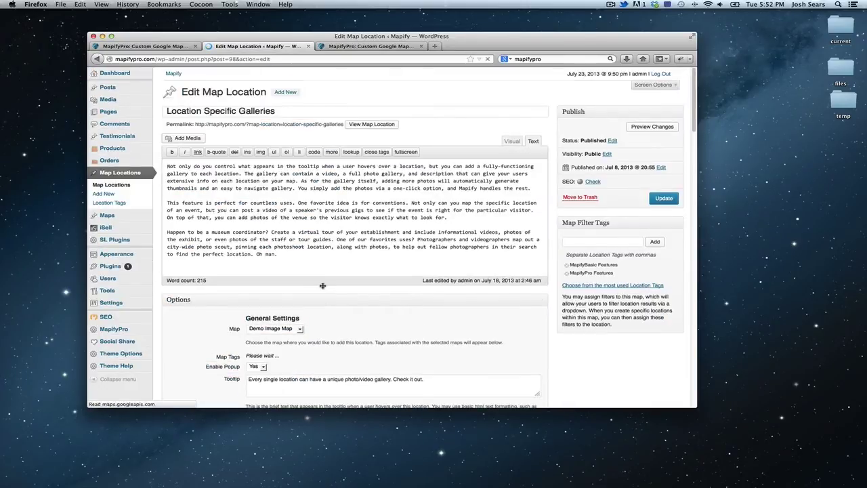
# - Examine the video description, the gallery Image fields and the Google Maps Mode Settings, and return to General Settings
pyautogui.scroll(-6, 324, 286)
pyautogui.scroll(-6, 465, 290)
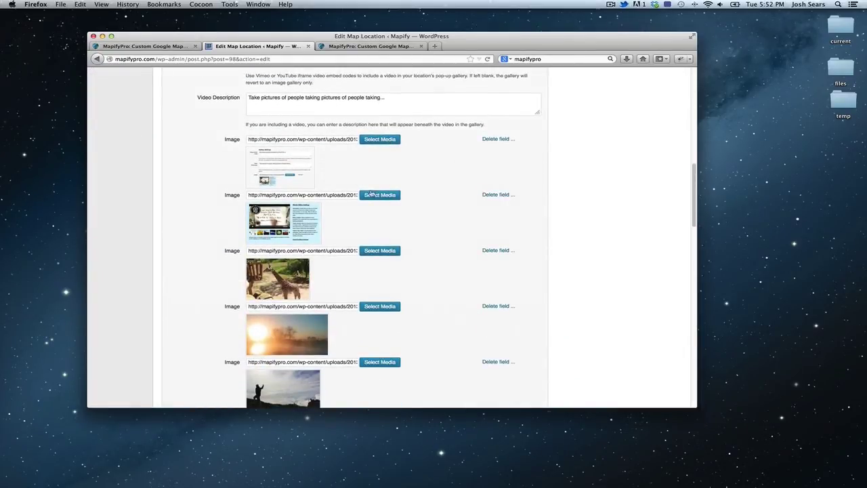
pyautogui.scroll(-3, 415, 213)
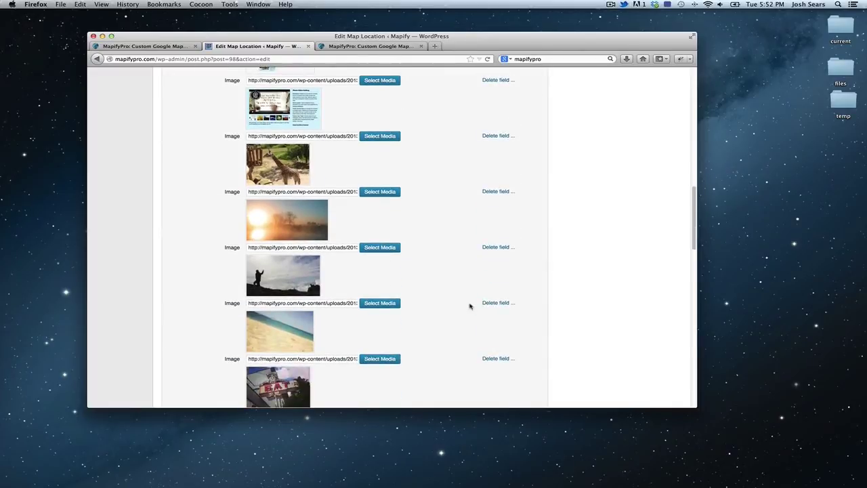
pyautogui.scroll(-3, 470, 306)
pyautogui.scroll(-3, 467, 306)
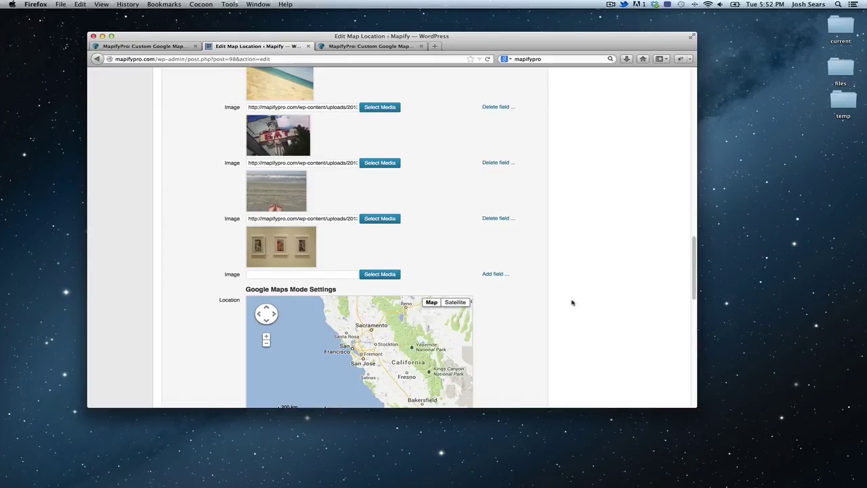
pyautogui.scroll(-2, 574, 303)
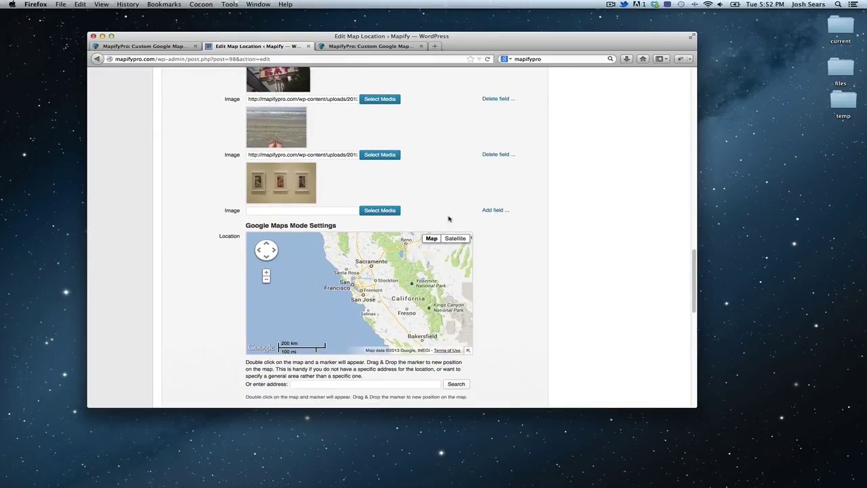
pyautogui.scroll(-2, 512, 281)
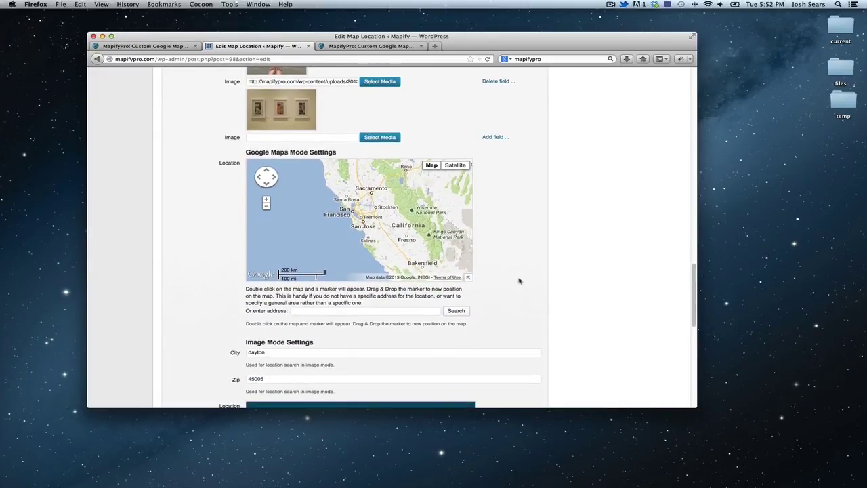
pyautogui.scroll(15, 520, 281)
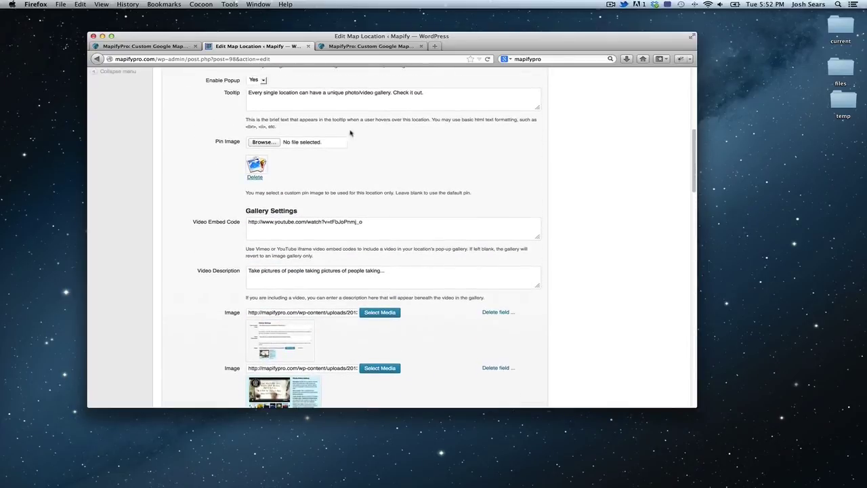
pyautogui.scroll(5, 383, 168)
pyautogui.scroll(3, 382, 167)
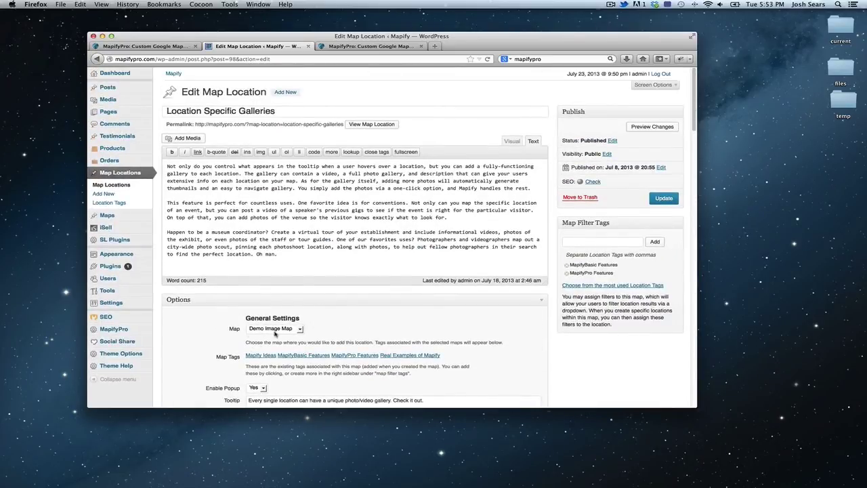
# - Place a marker on the eastern United States in the Google Maps Mode location map, and activate the address field
pyautogui.scroll(-20, 353, 312)
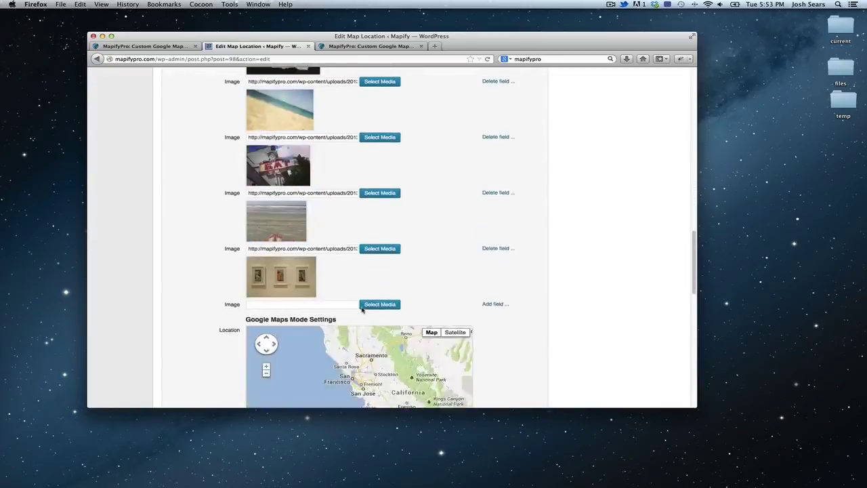
pyautogui.scroll(-2, 432, 290)
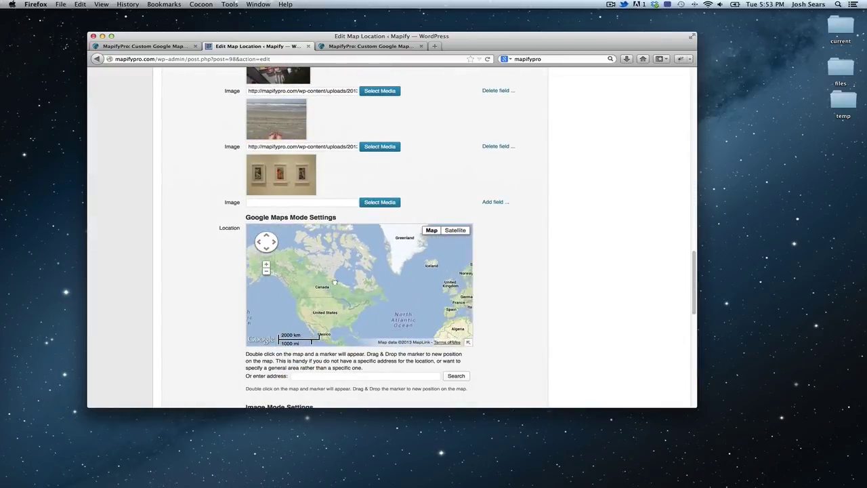
pyautogui.doubleClick(345, 294)
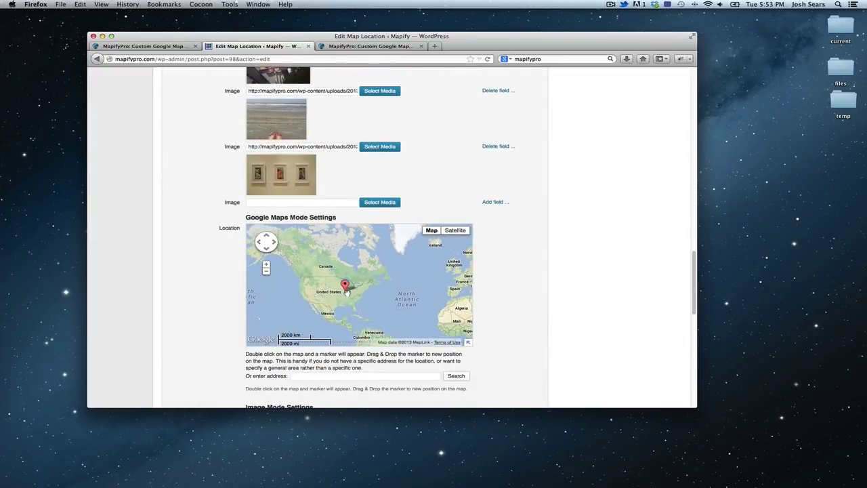
pyautogui.scroll(-2, 491, 333)
pyautogui.click(310, 324)
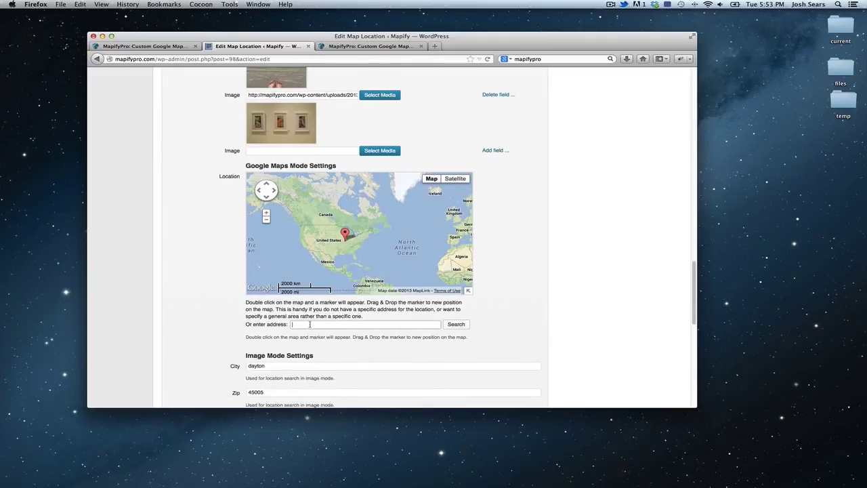
# - Move the Google Maps Mode marker to the North Atlantic Ocean, west of Spain
pyautogui.moveTo(396, 240); pyautogui.dragTo(346, 237)
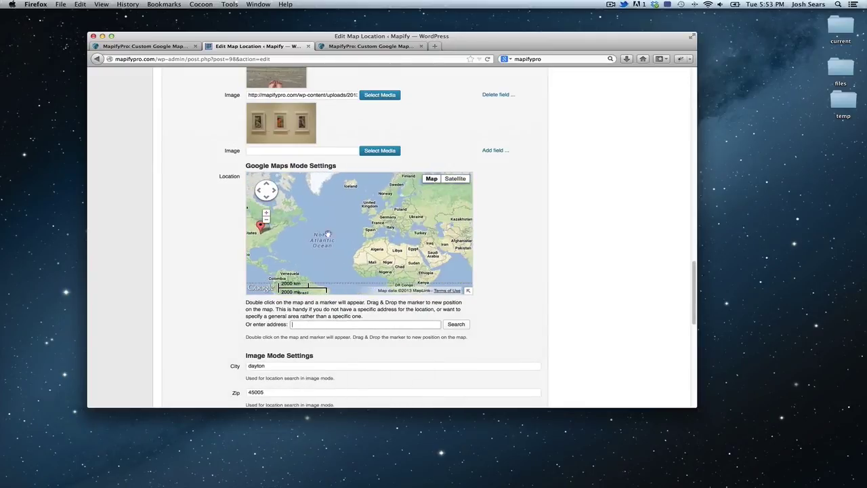
pyautogui.doubleClick(384, 248)
pyautogui.doubleClick(341, 233)
pyautogui.moveTo(360, 248); pyautogui.dragTo(420, 239)
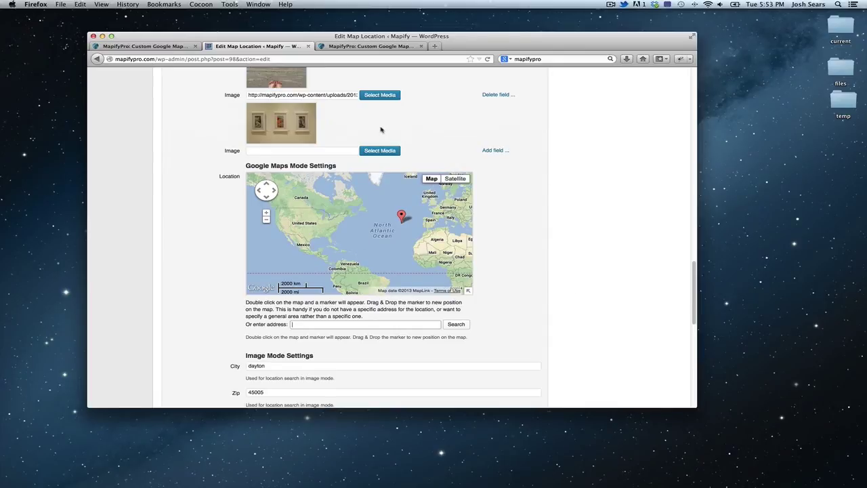
# - Place the location marker on Algeria in the Google Maps Mode map, looking over the Image Mode Settings beforehand
pyautogui.scroll(-5, 522, 295)
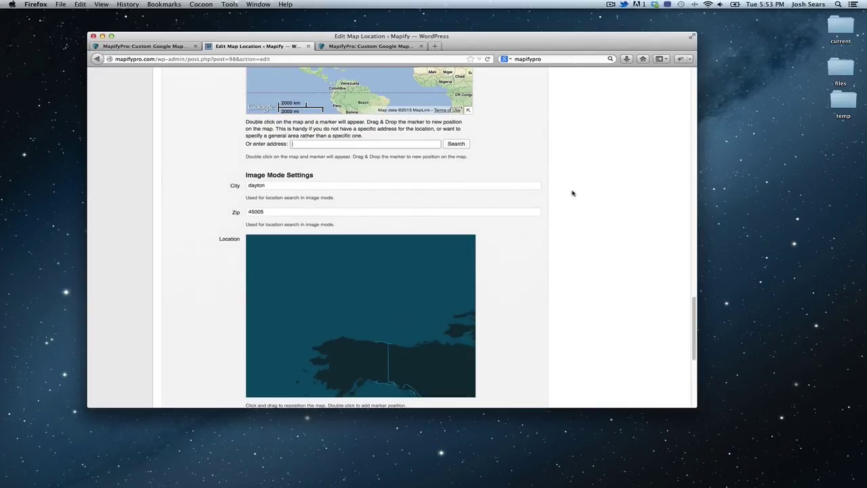
pyautogui.scroll(4, 572, 194)
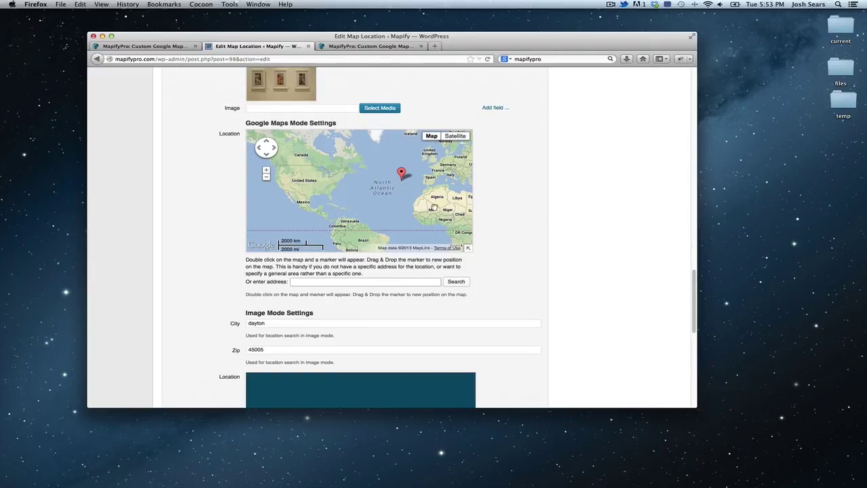
pyautogui.doubleClick(438, 200)
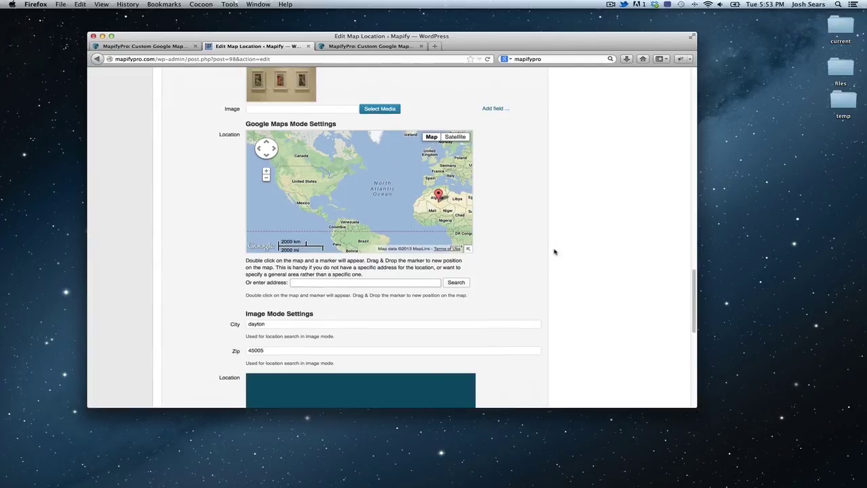
pyautogui.scroll(5, 554, 251)
pyautogui.scroll(-3, 554, 251)
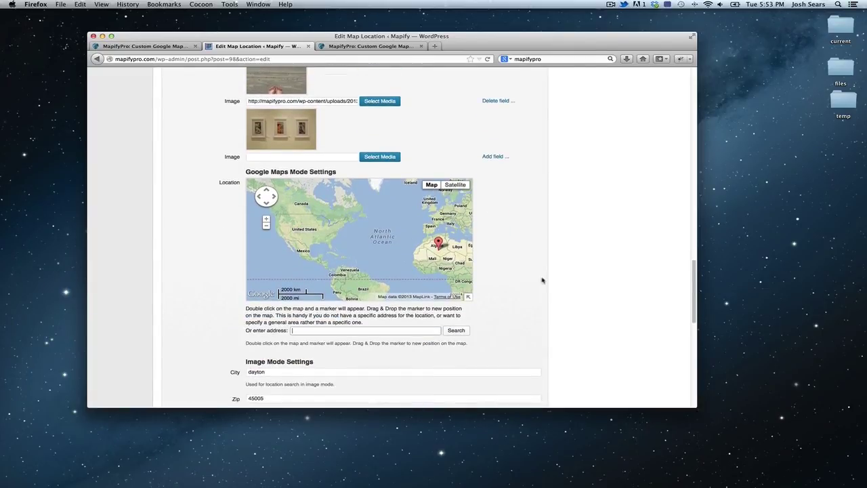
# - Examine the City and Zip fields in Image Mode Settings, and reposition the image map to the eastern United States
pyautogui.scroll(-2, 539, 277)
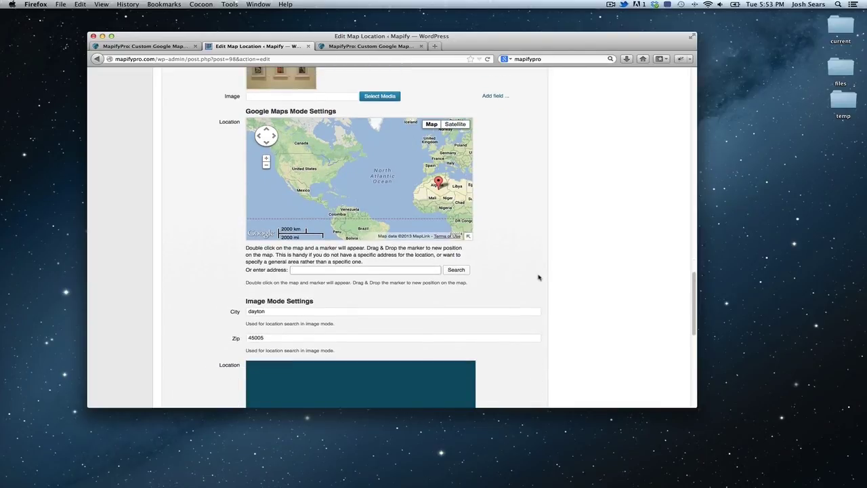
pyautogui.scroll(-3, 538, 277)
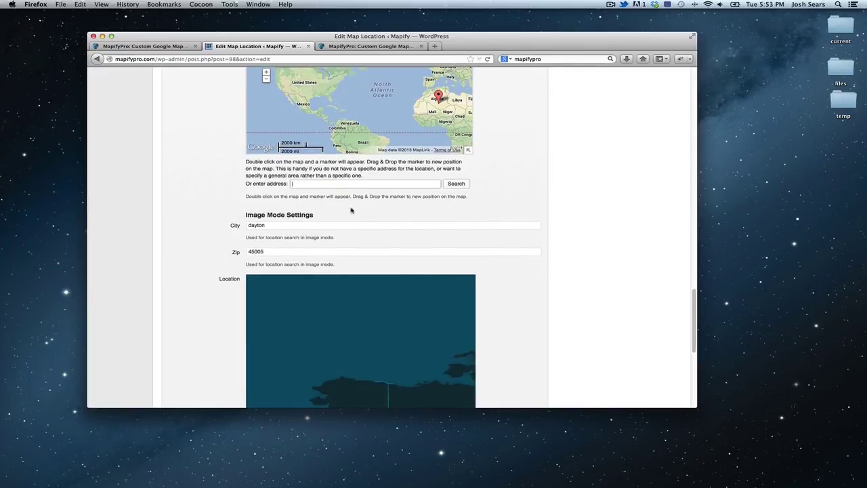
pyautogui.click(296, 227)
pyautogui.scroll(-3, 429, 242)
pyautogui.moveTo(443, 325); pyautogui.dragTo(325, 274)
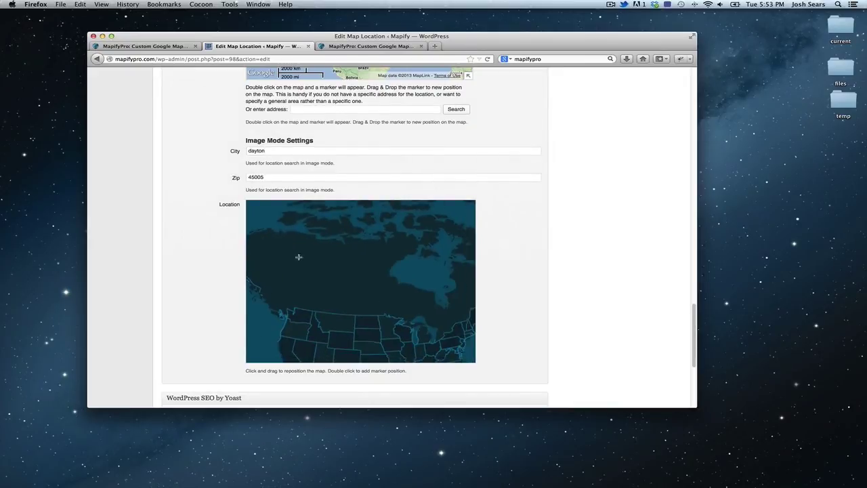
pyautogui.moveTo(402, 316); pyautogui.dragTo(378, 295)
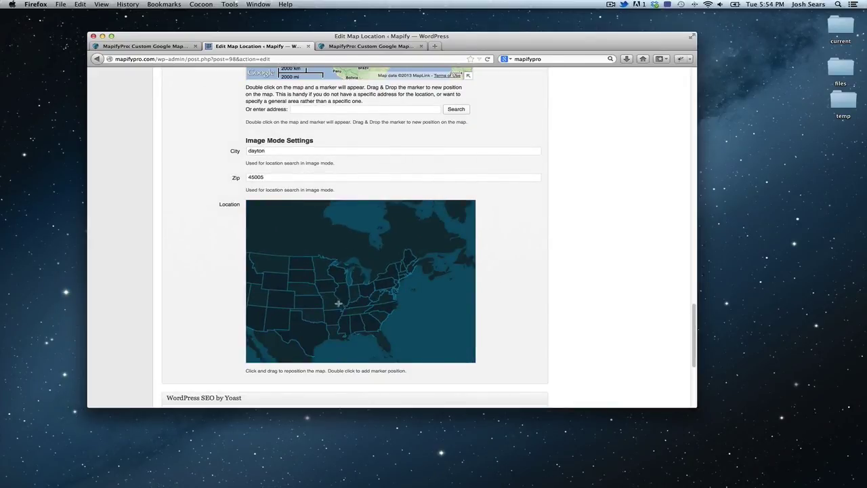
# - Highlight the City value in Image Mode Settings, and close the Location Specific Galleries popup on the site
pyautogui.click(223, 175)
pyautogui.click(247, 151)
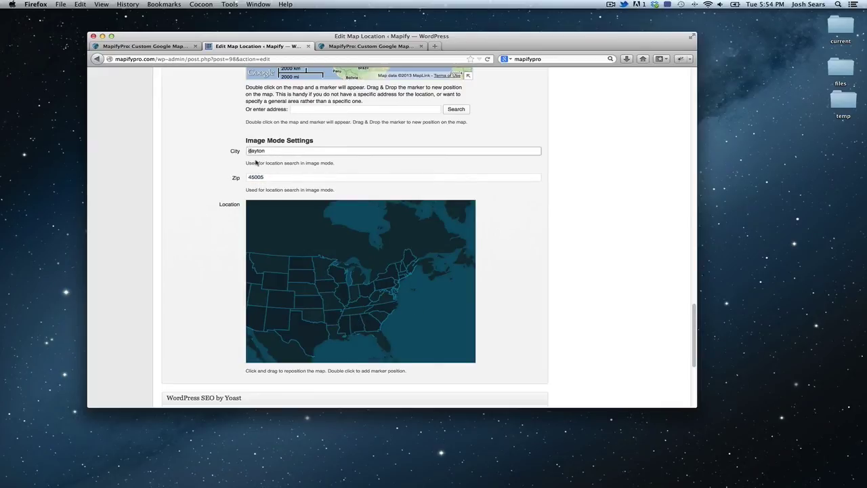
pyautogui.click(373, 46)
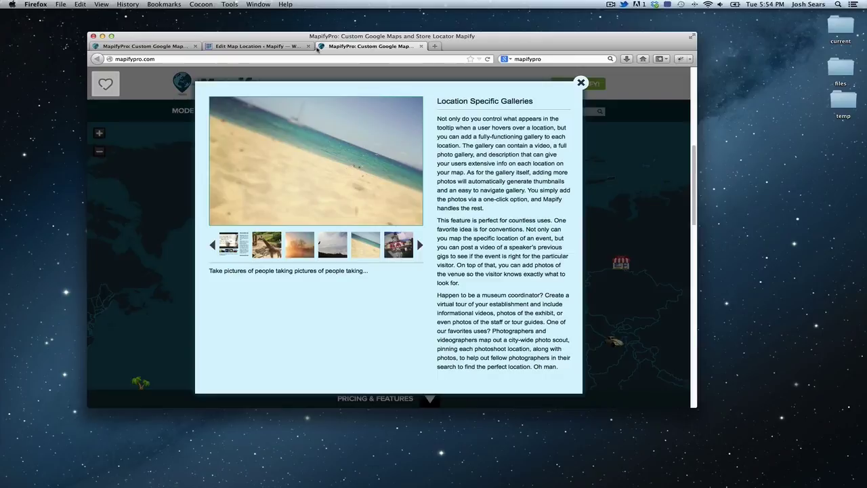
pyautogui.click(580, 83)
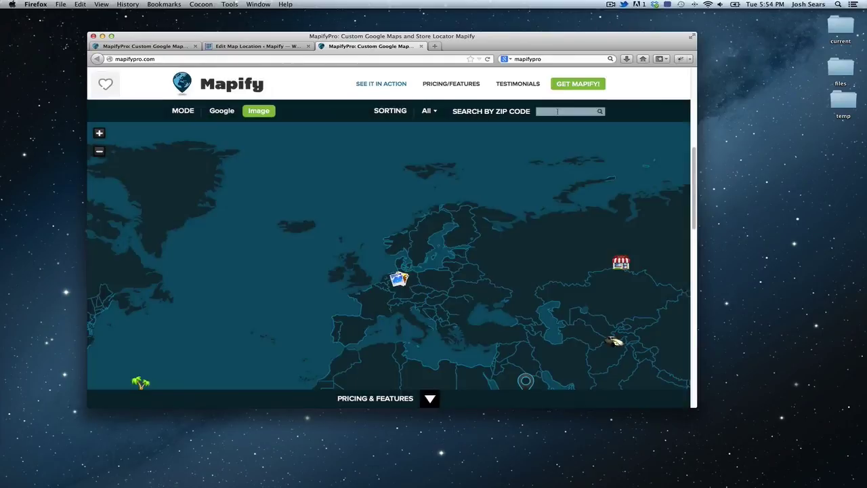
pyautogui.click(274, 46)
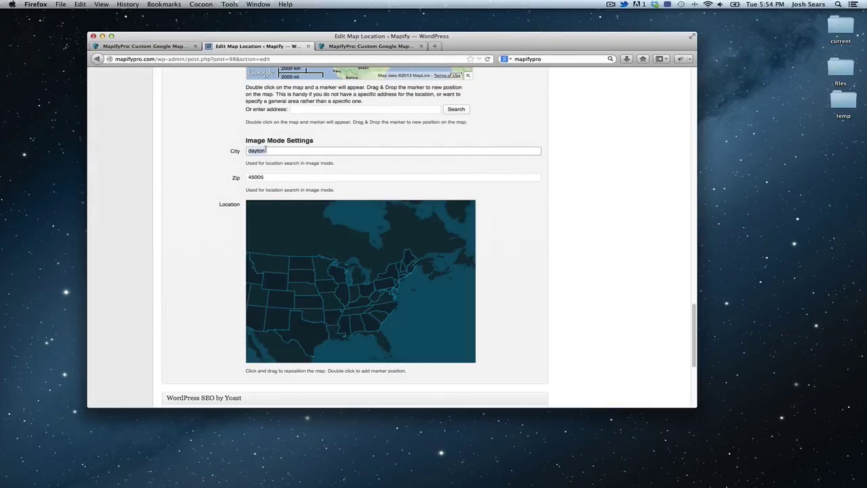
# - Search the demo map in Image mode for the city "dayton" and check the gallery pin
pyautogui.click(389, 46)
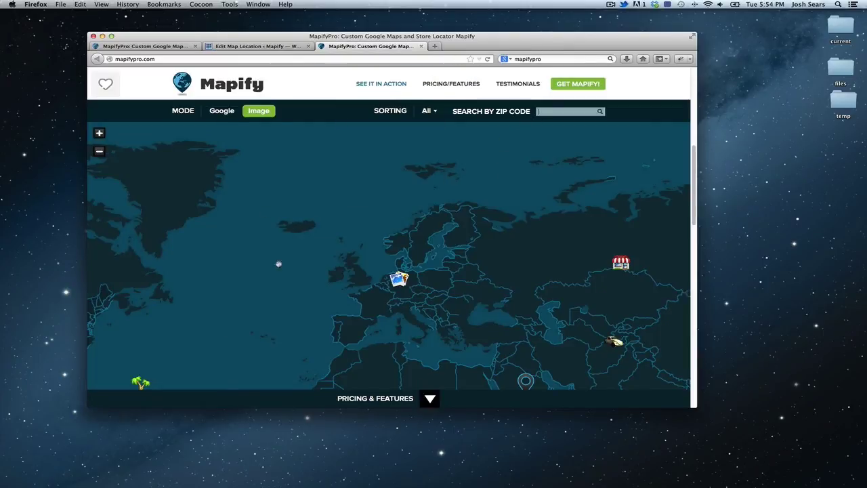
pyautogui.click(542, 111)
pyautogui.write('dayton')
pyautogui.press('Return')
pyautogui.moveTo(399, 279)
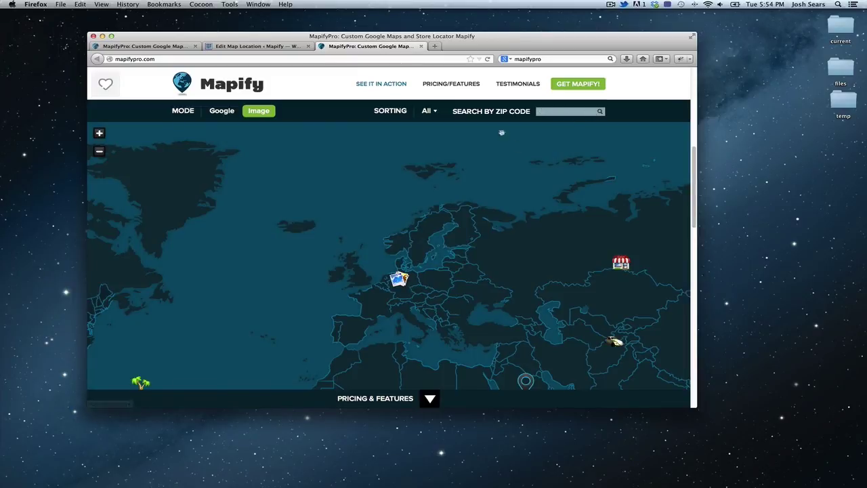
# - Search the demo map for the location's Zip value, 45005, from Image Mode Settings and check the gallery pin
pyautogui.click(241, 46)
pyautogui.click(272, 176)
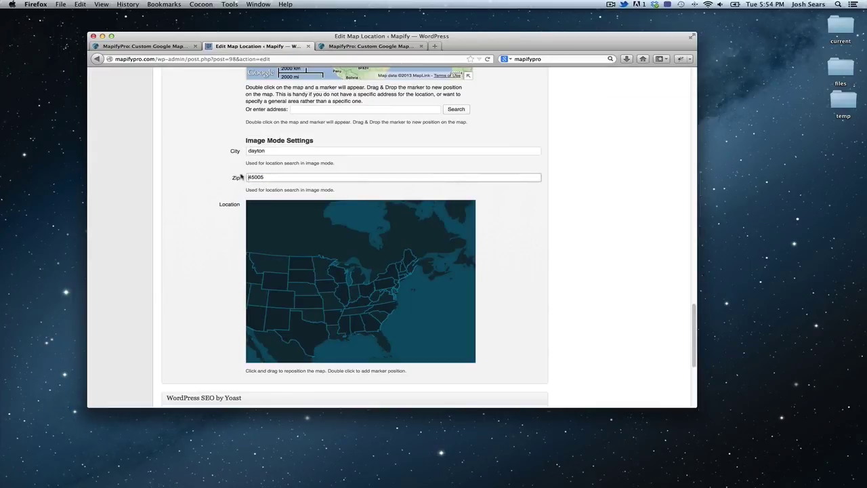
pyautogui.click(386, 46)
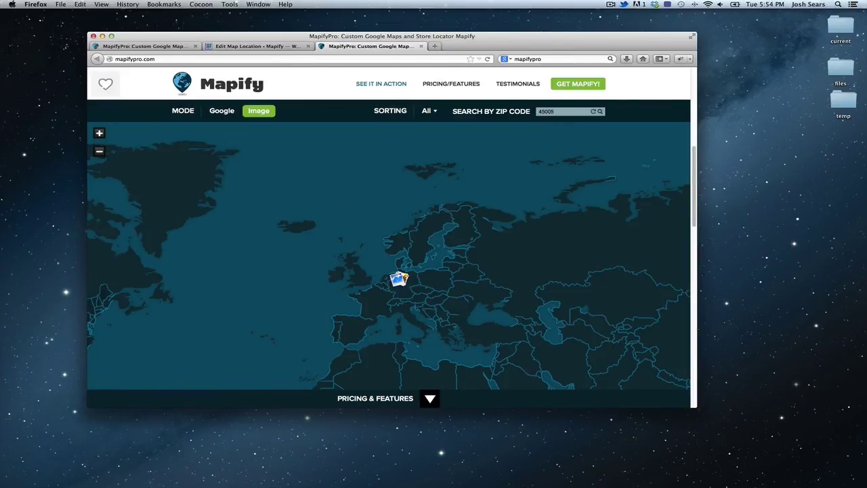
pyautogui.moveTo(400, 285)
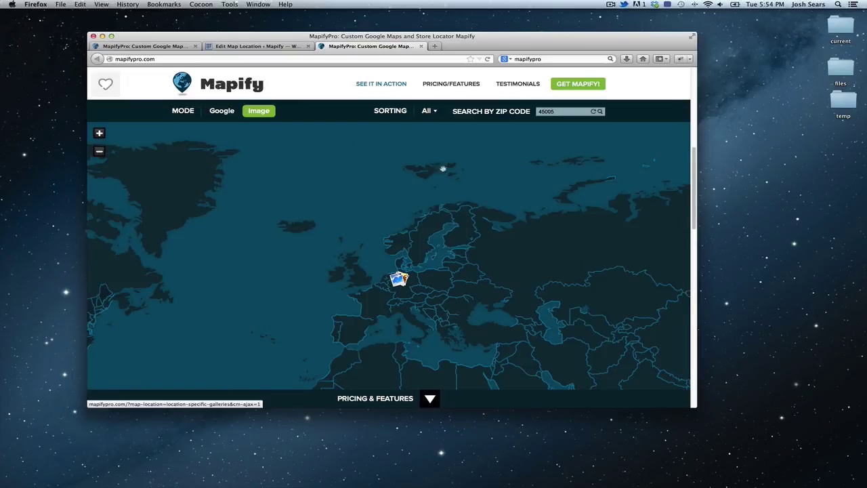
# - Clear the zip code search on the demo map and sort its locations by MapifyPro Features, followed by MapifyBasic Features
pyautogui.click(594, 111)
pyautogui.click(429, 111)
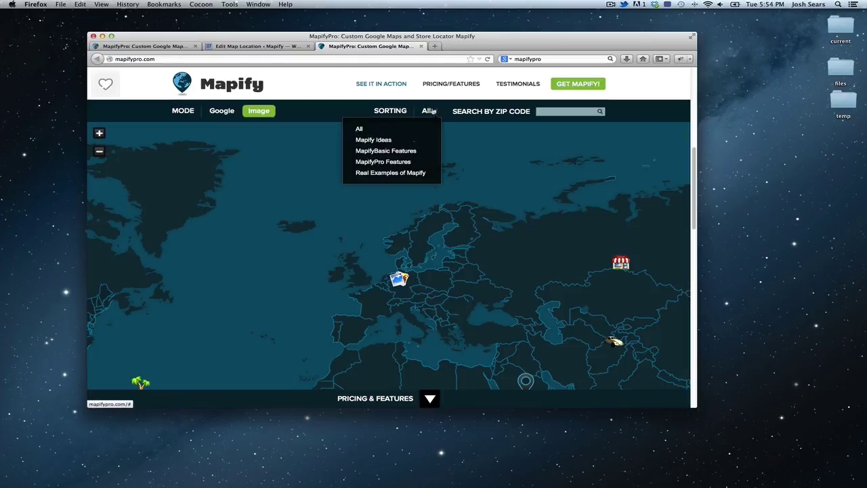
pyautogui.click(396, 163)
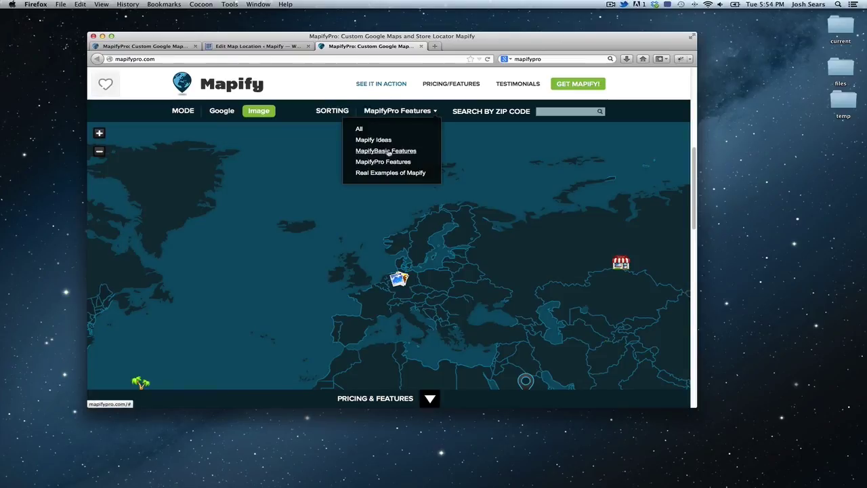
pyautogui.click(386, 150)
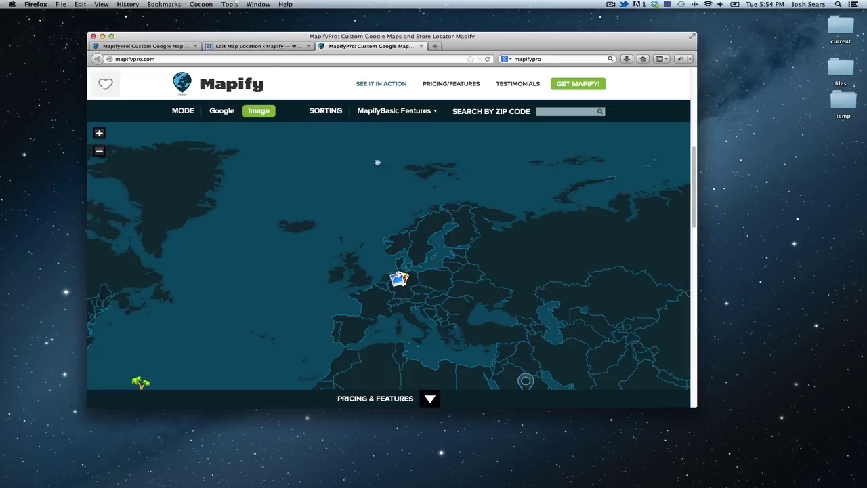
# - Return to the Edit Map Location page in the WordPress admin and open the Maps section
pyautogui.click(273, 46)
pyautogui.scroll(-3, 370, 168)
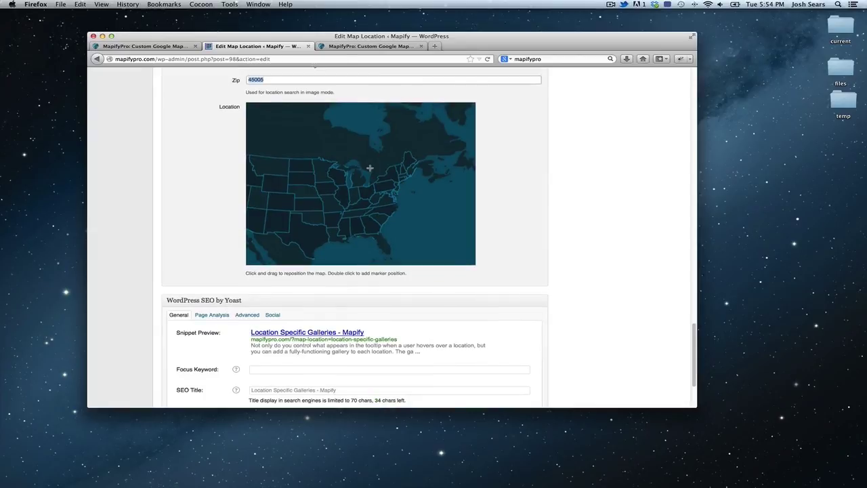
pyautogui.scroll(10, 499, 224)
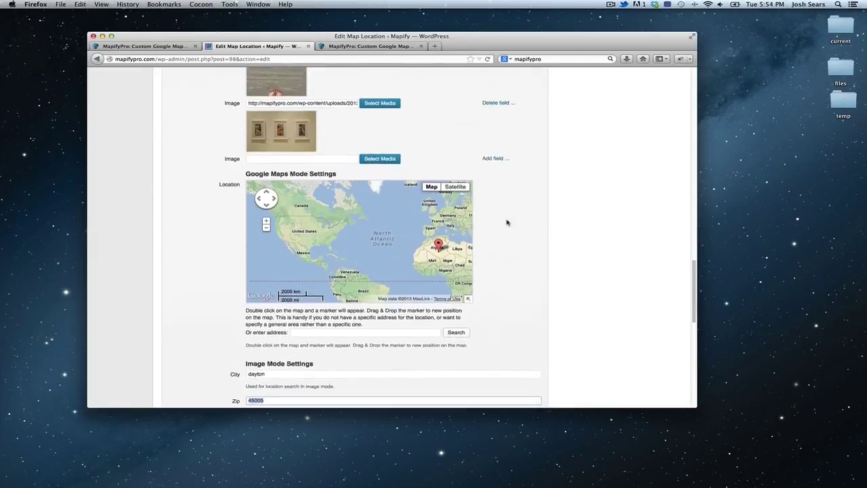
pyautogui.scroll(15, 506, 222)
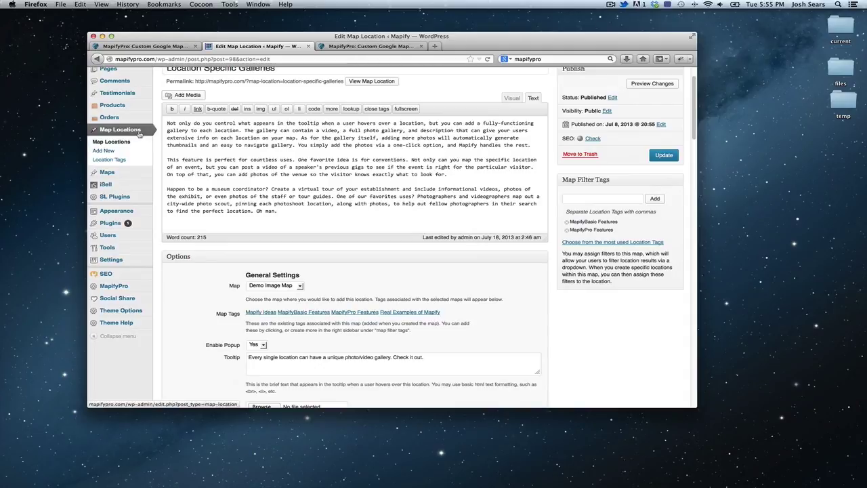
pyautogui.click(113, 171)
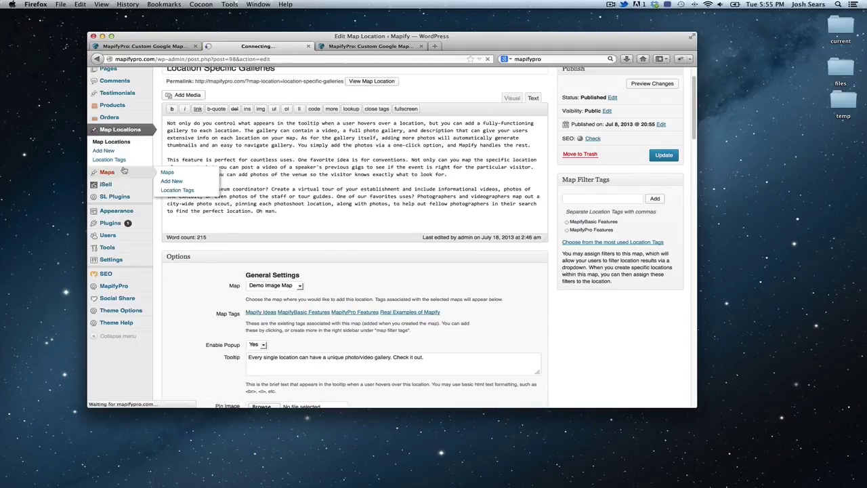